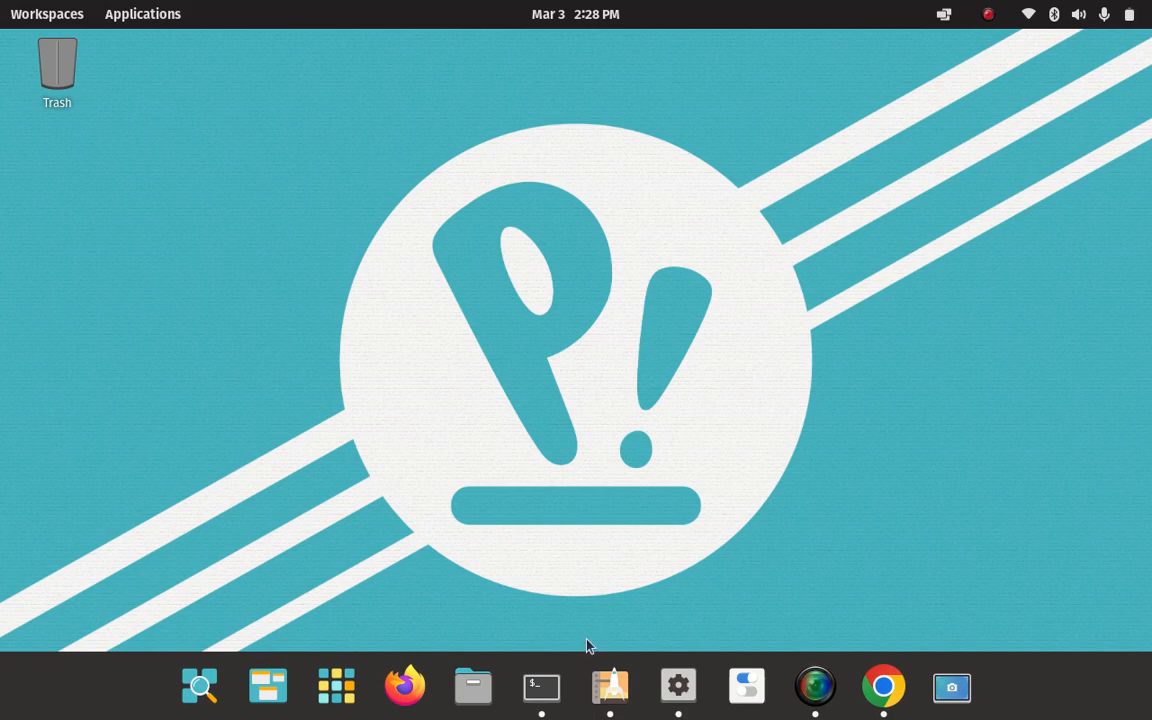
# Open the terminal, clear its output and minimize its window.
pyautogui.click(553, 686)
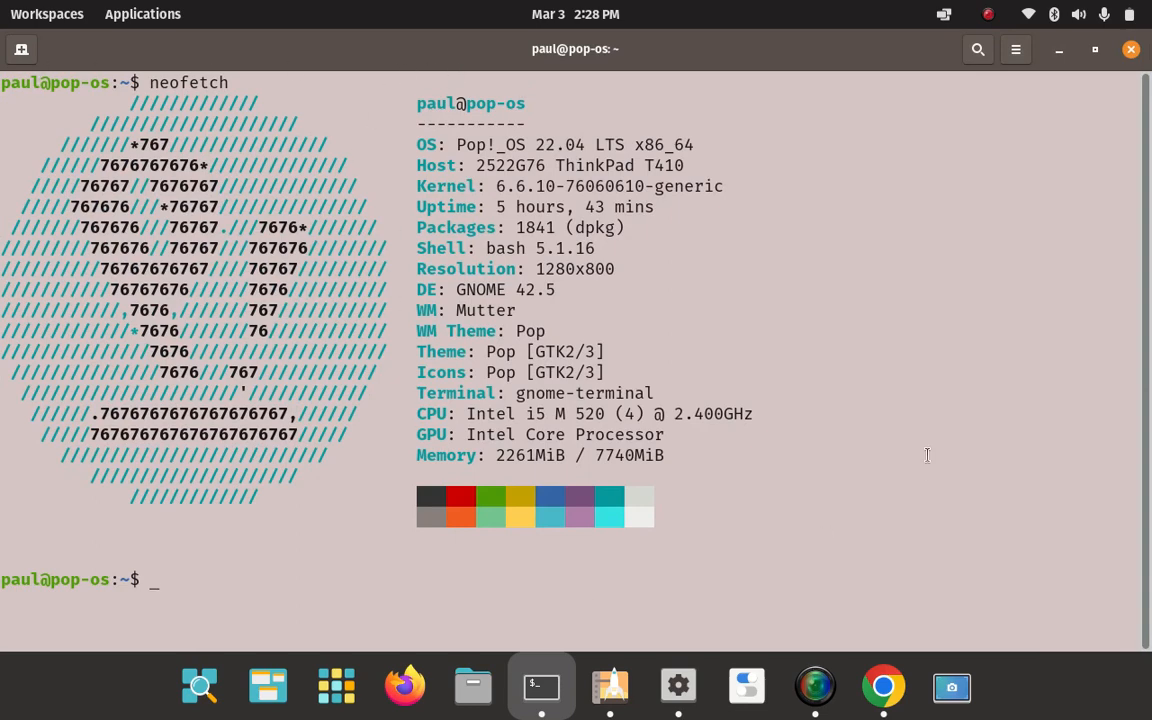
pyautogui.write('clear')
pyautogui.press('Return')
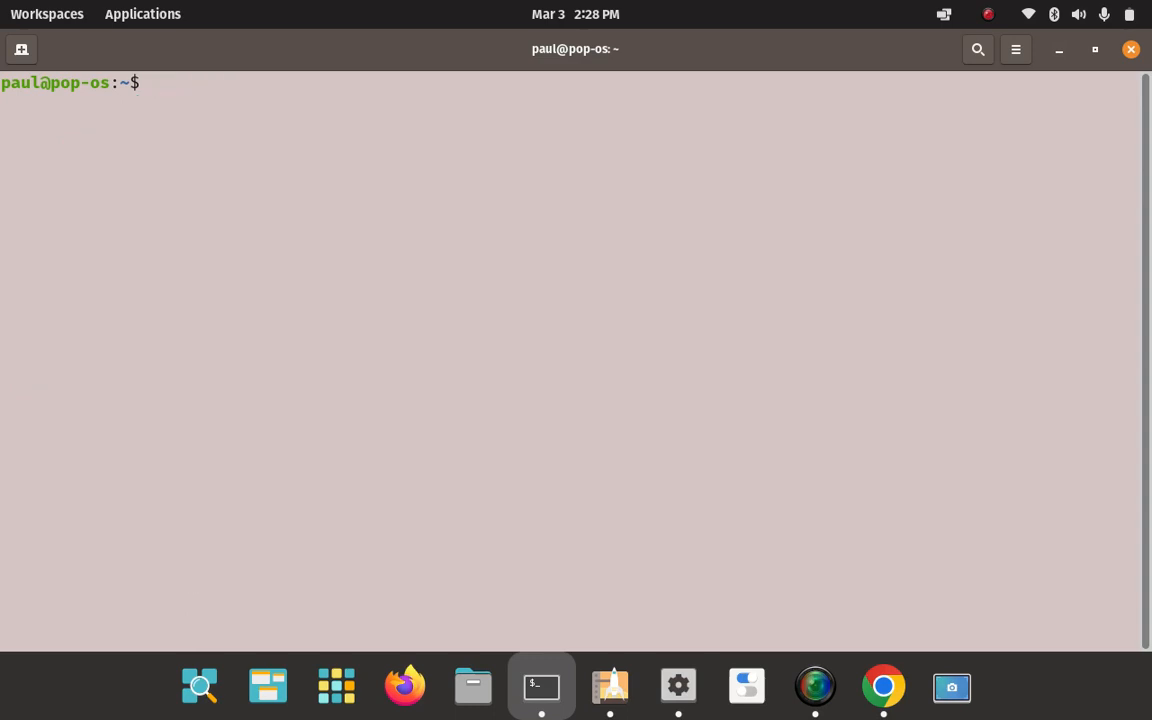
pyautogui.click(1060, 52)
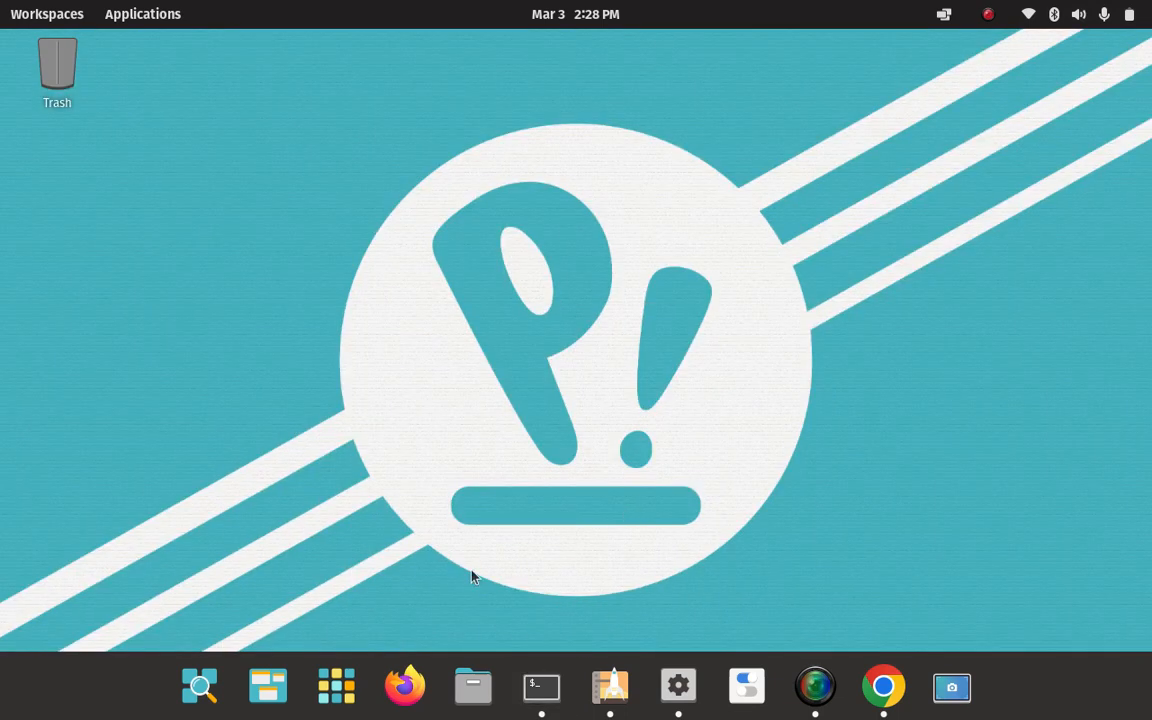
# Look through the Utilities, System and Office folders of the application library for installed programs, and close the library.
pyautogui.click(336, 686)
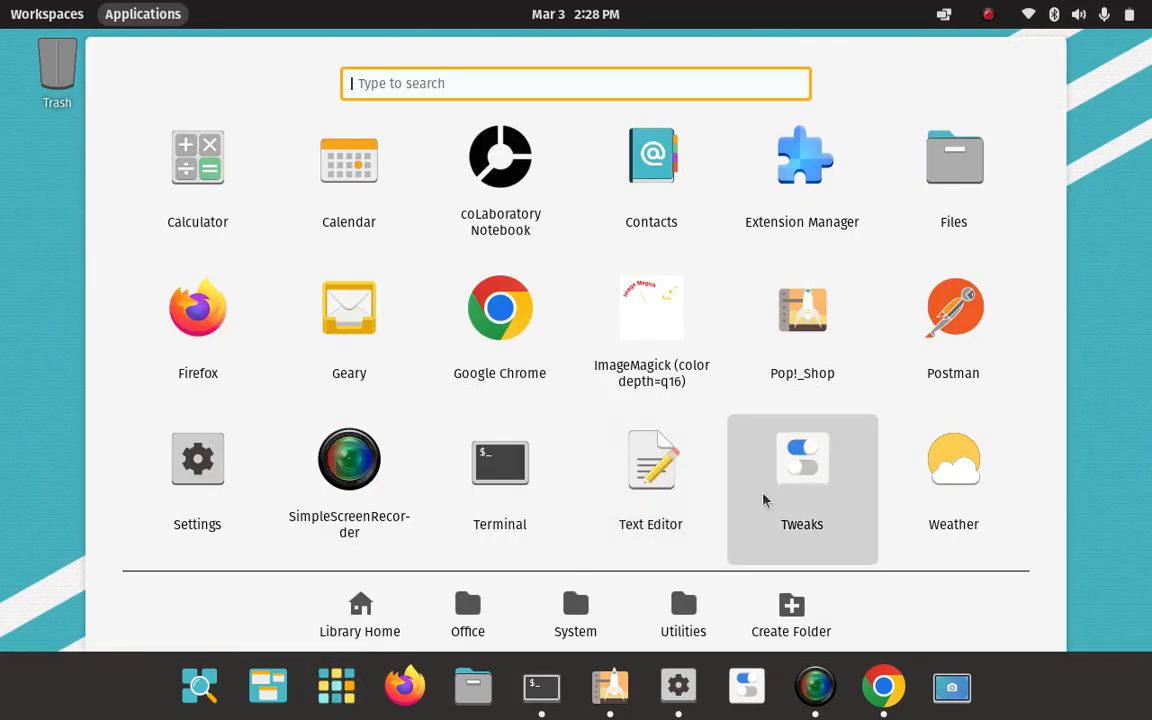
pyautogui.click(686, 618)
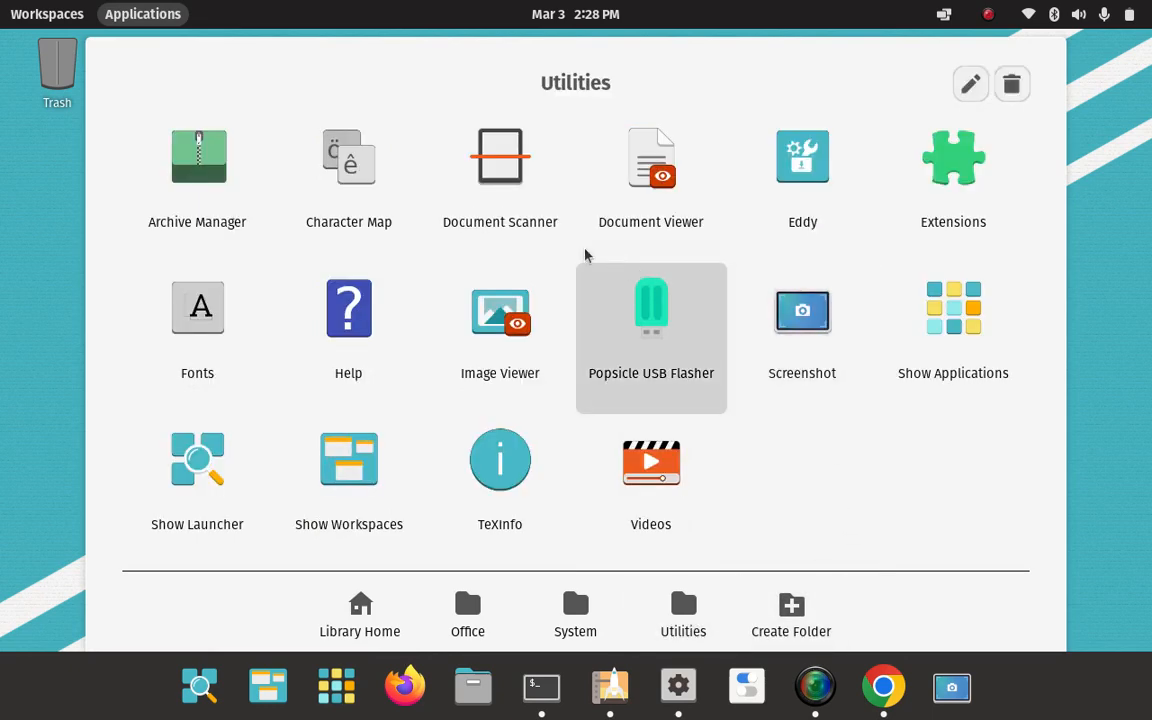
pyautogui.click(604, 615)
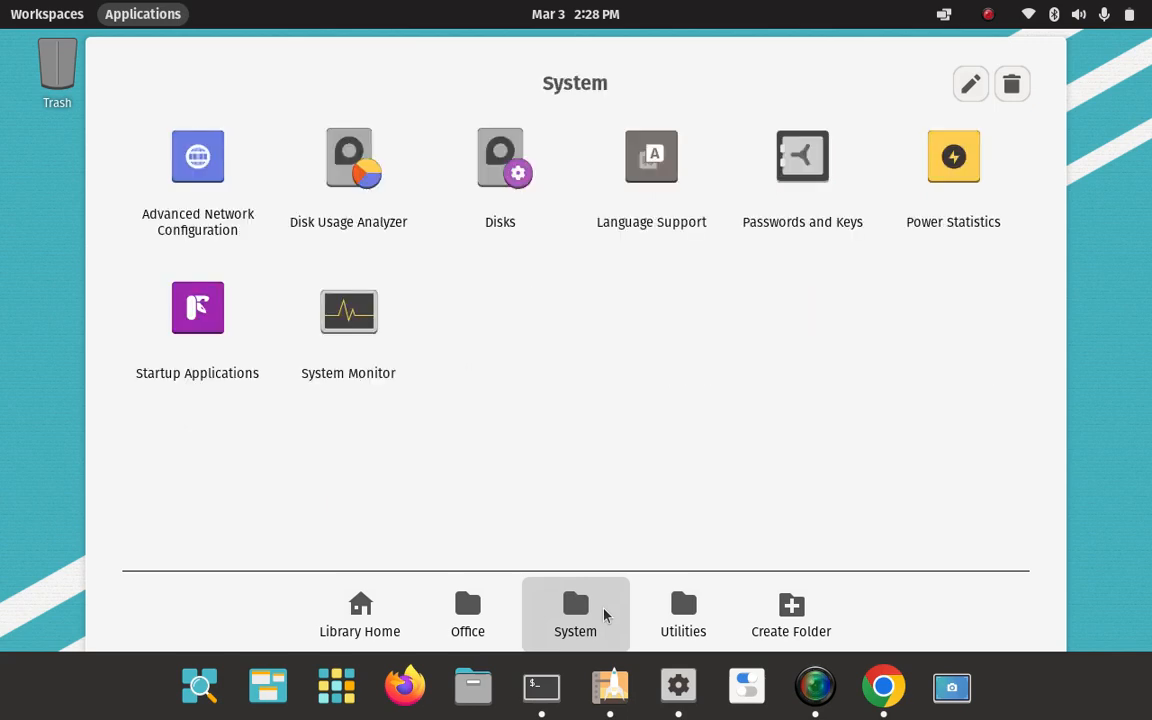
pyautogui.click(477, 617)
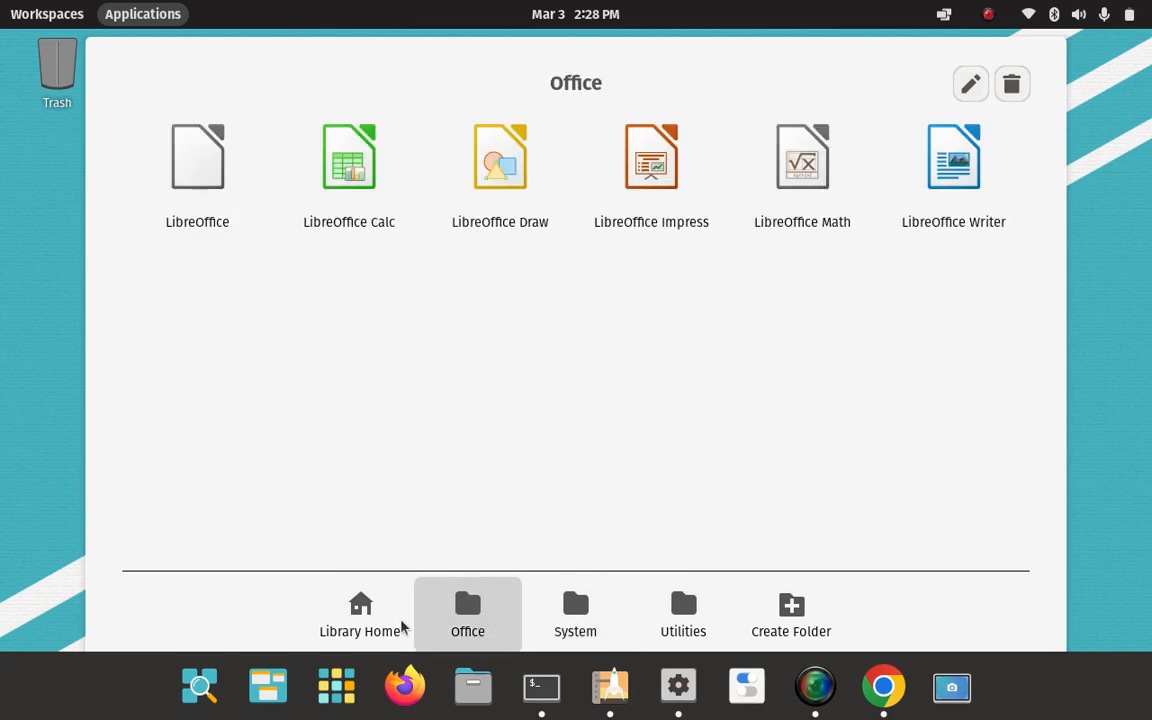
pyautogui.click(381, 626)
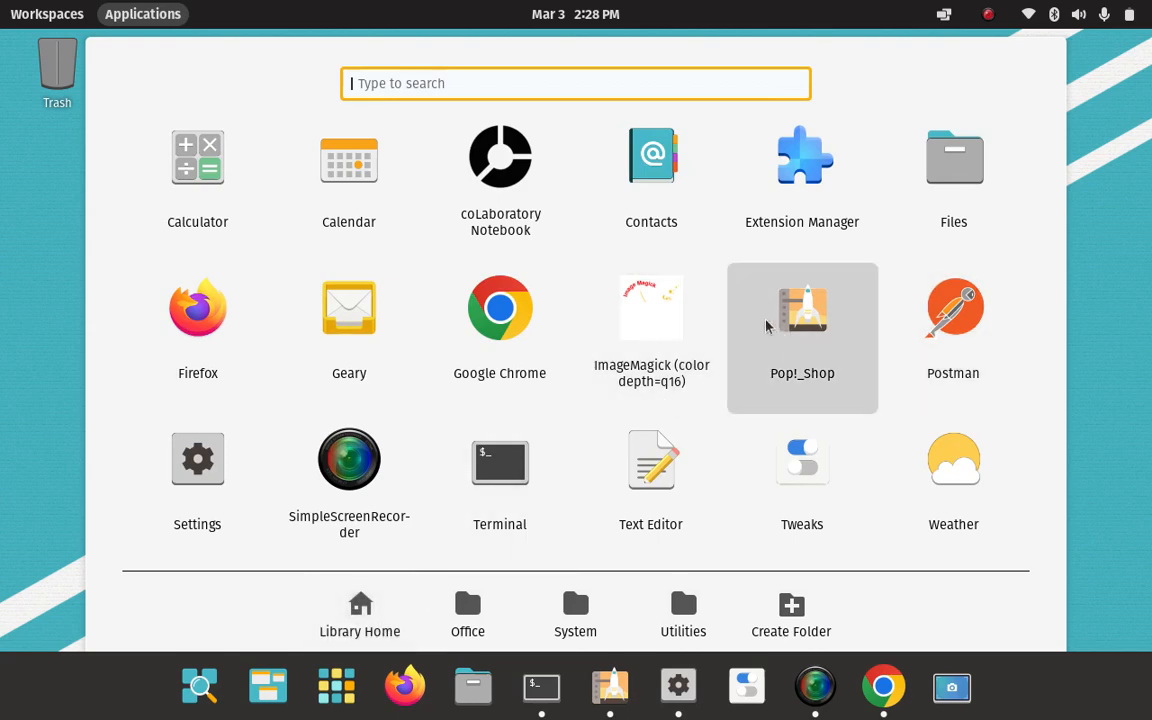
pyautogui.click(59, 391)
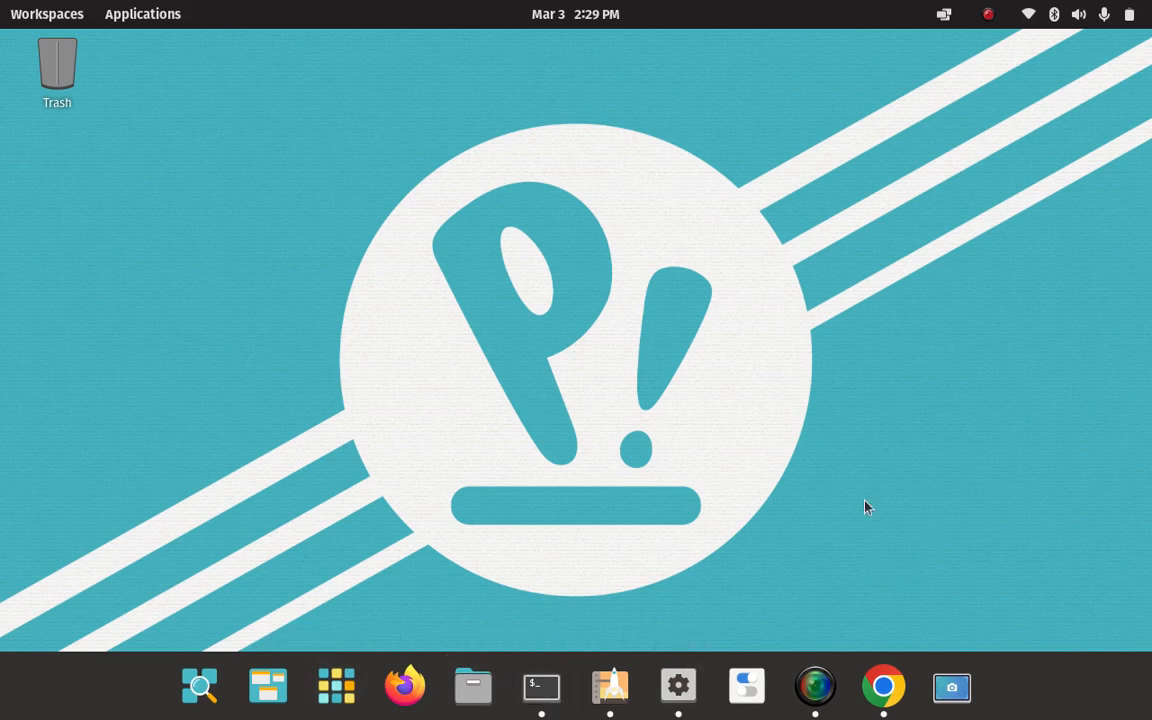
# Open Pop!_Shop and examine the third-party entries under Extra Sources in the system software sources.
pyautogui.click(612, 688)
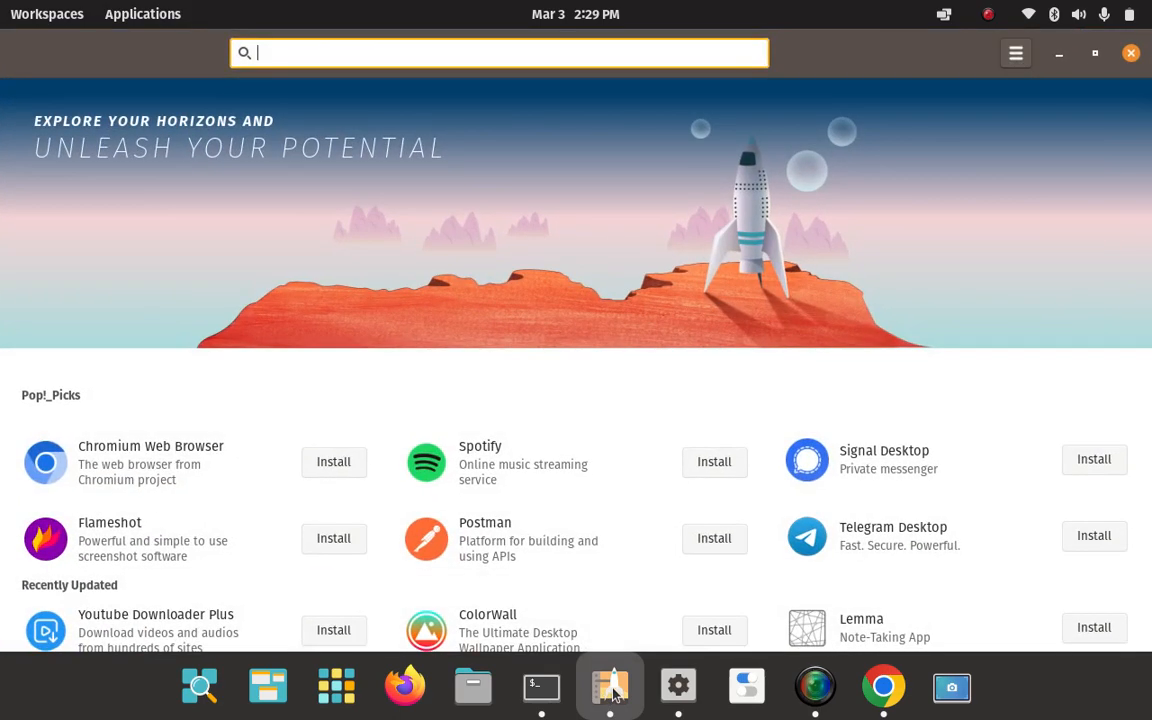
pyautogui.click(1015, 55)
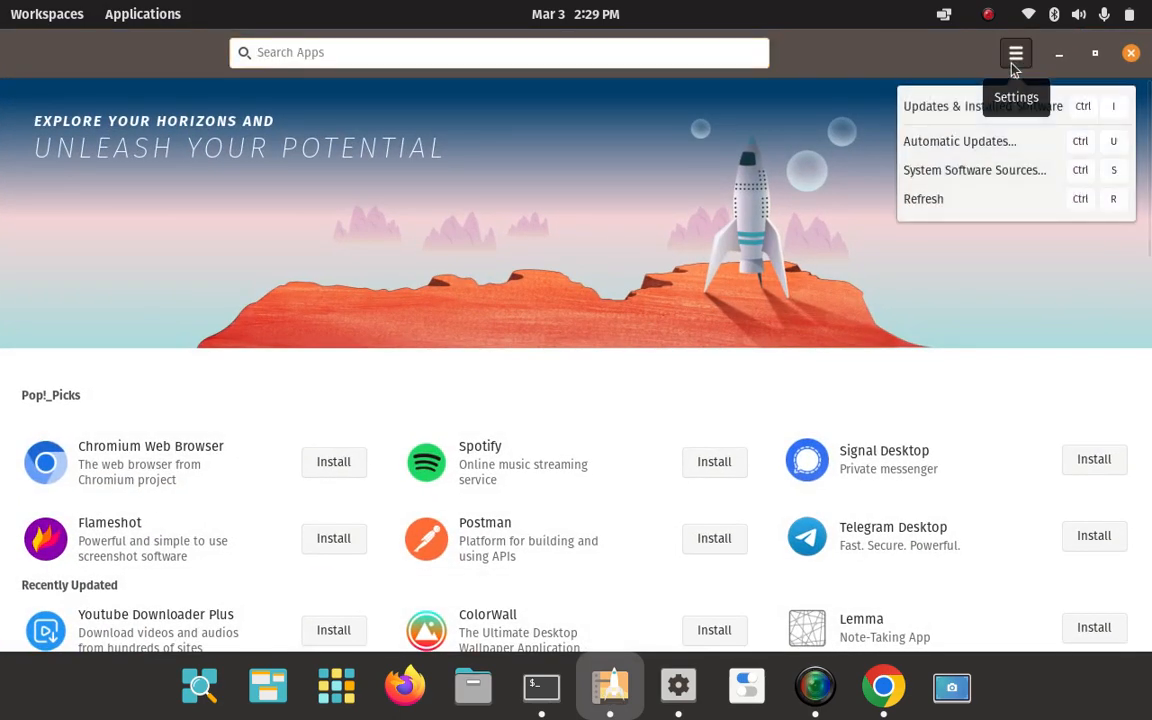
pyautogui.click(967, 172)
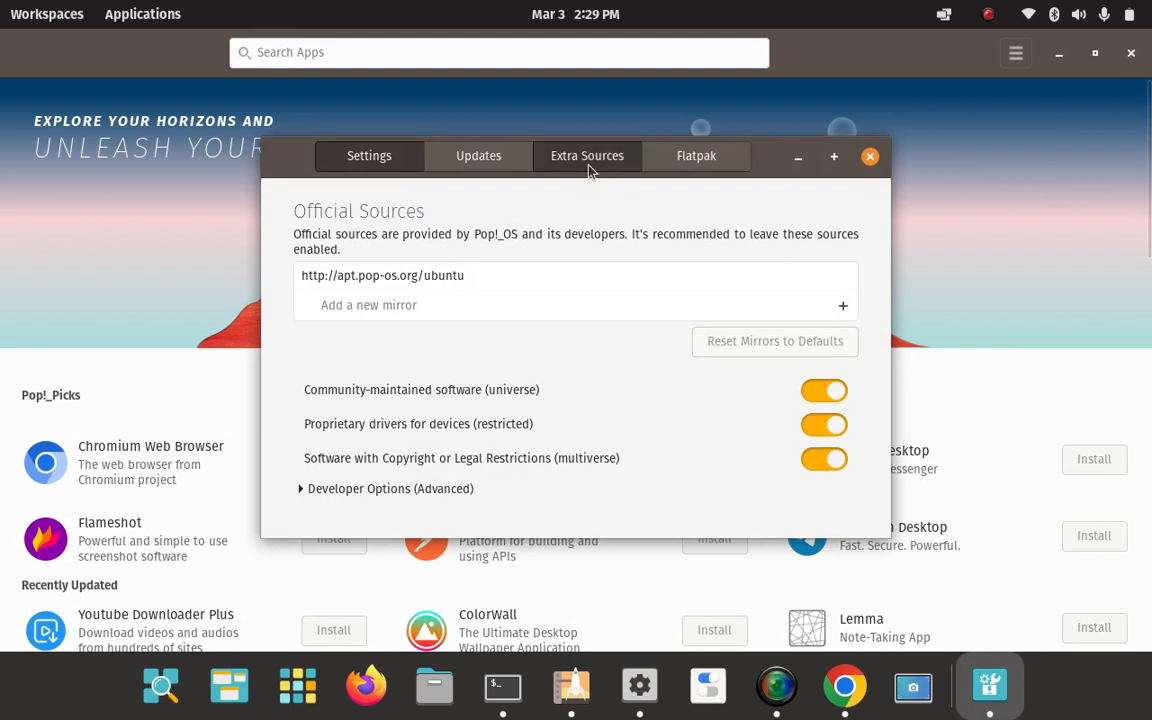
pyautogui.click(590, 168)
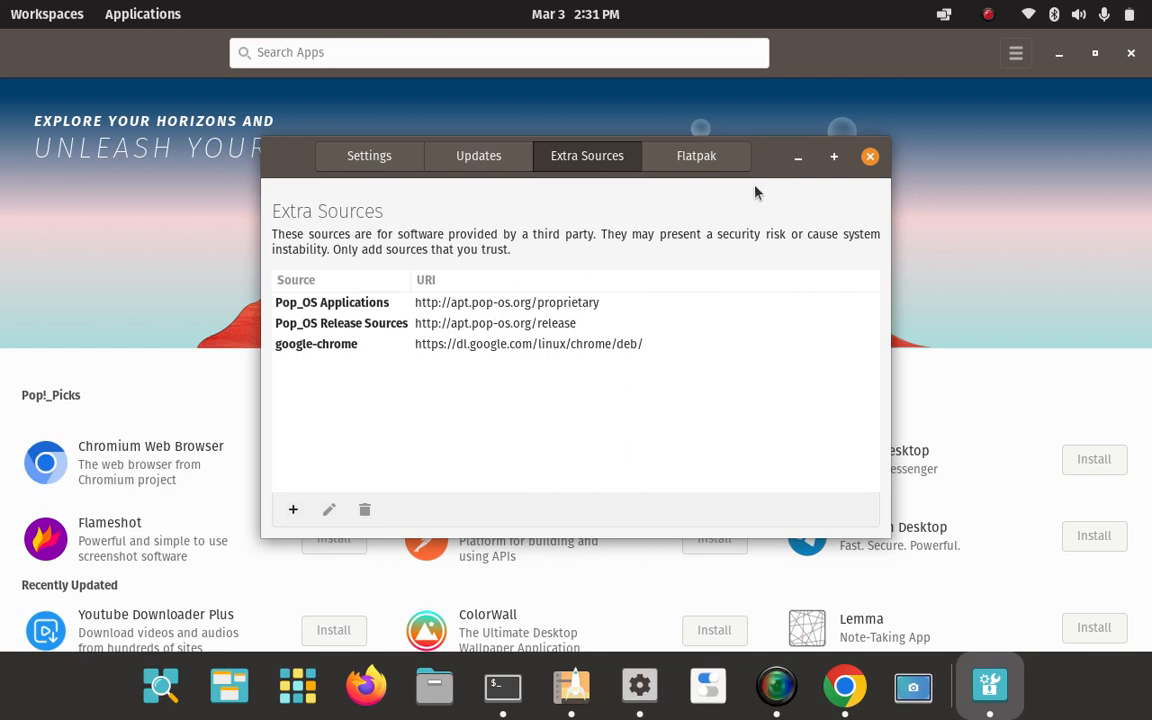
pyautogui.click(798, 156)
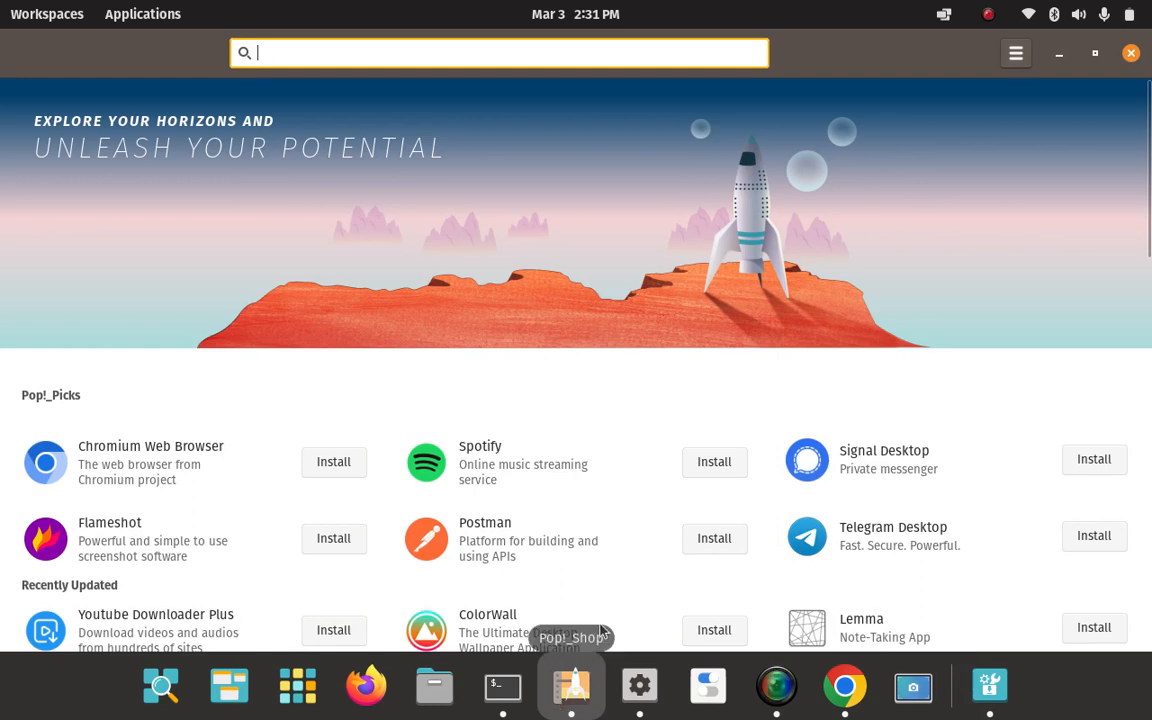
# Reopen the system software sources to recheck Extra Sources, and close that dialog and minimize the shop.
pyautogui.click(1016, 55)
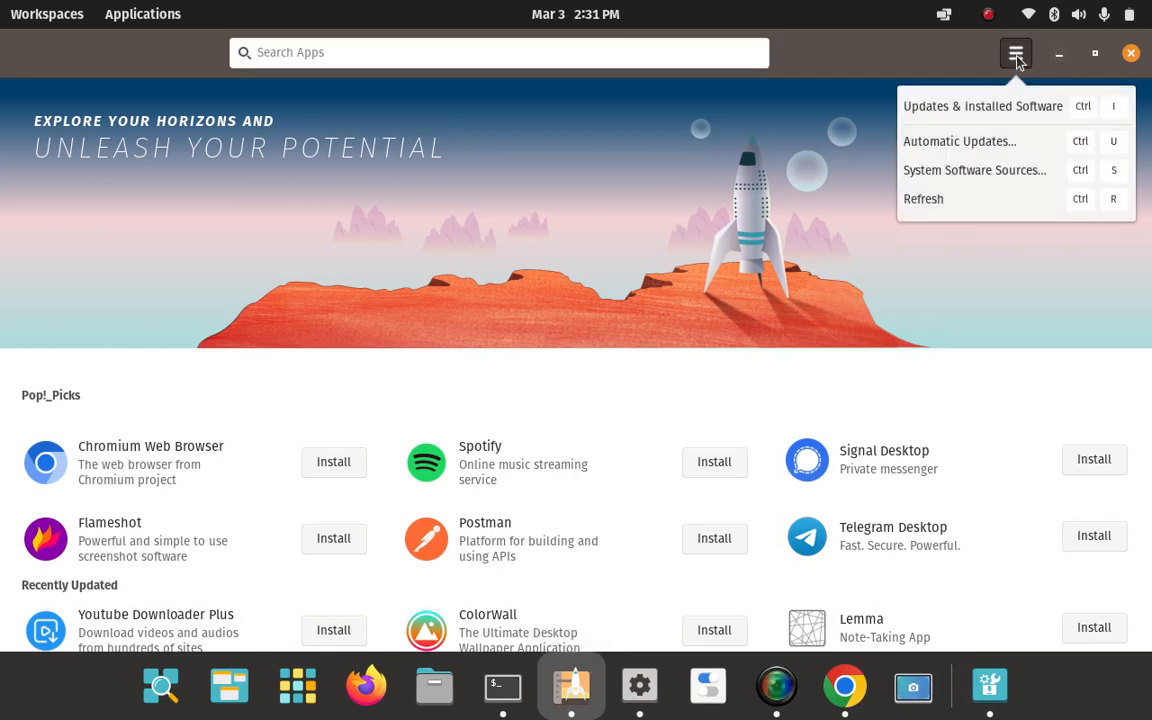
pyautogui.click(995, 172)
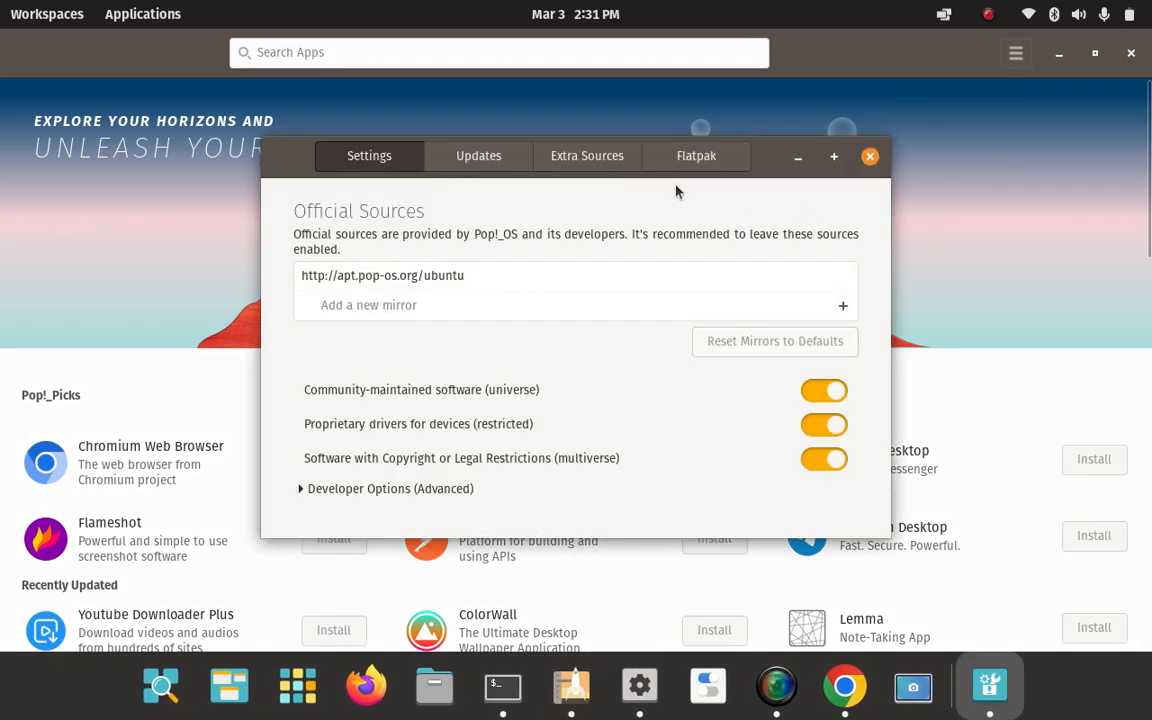
pyautogui.click(545, 160)
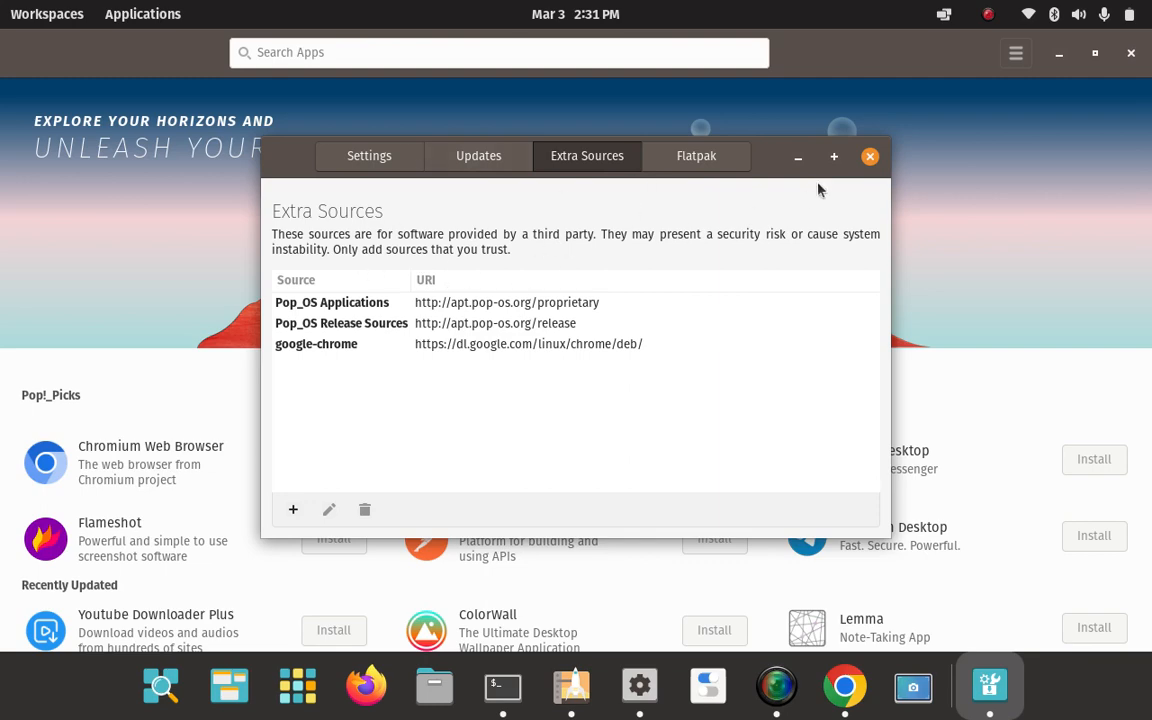
pyautogui.click(870, 157)
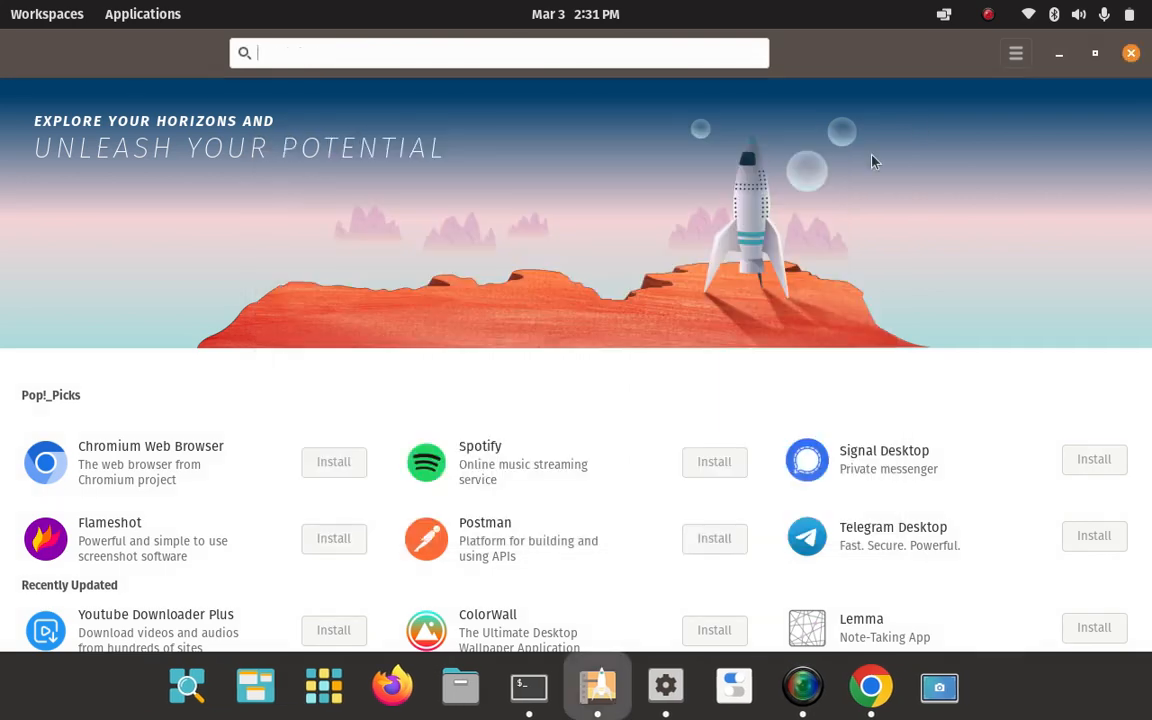
pyautogui.click(1059, 52)
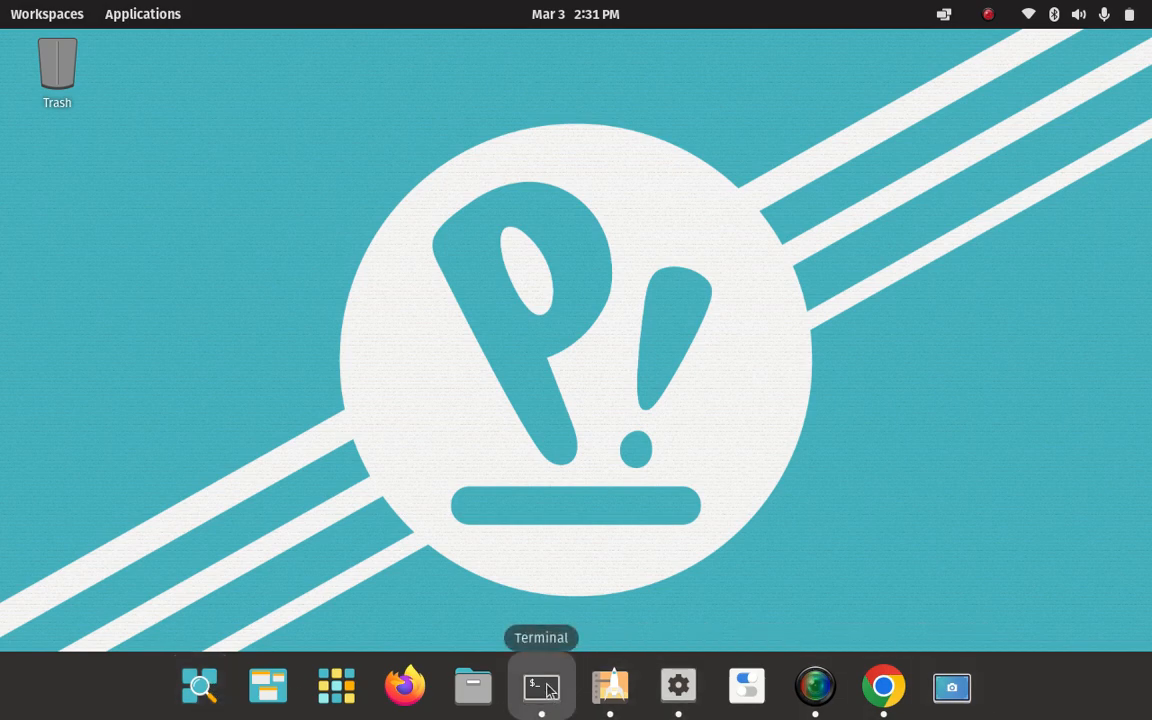
# Switch to the terminal, change to the Downloads directory and list all its files with ls -a.
pyautogui.click(560, 710)
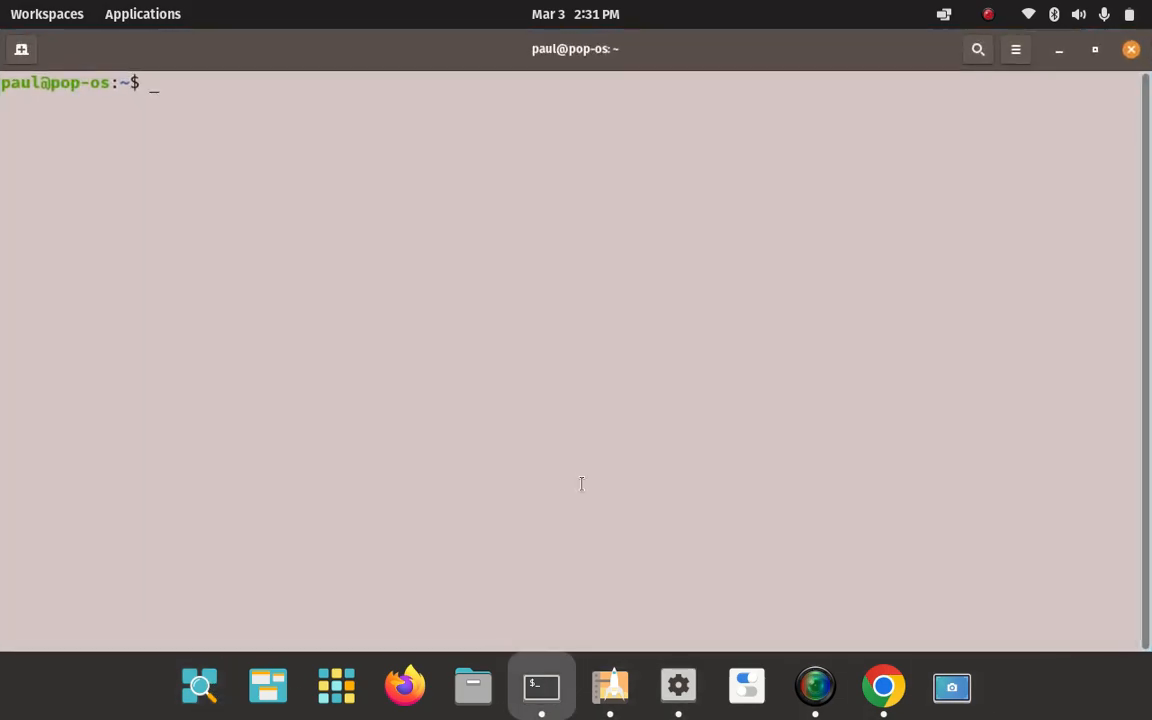
pyautogui.write('cd')
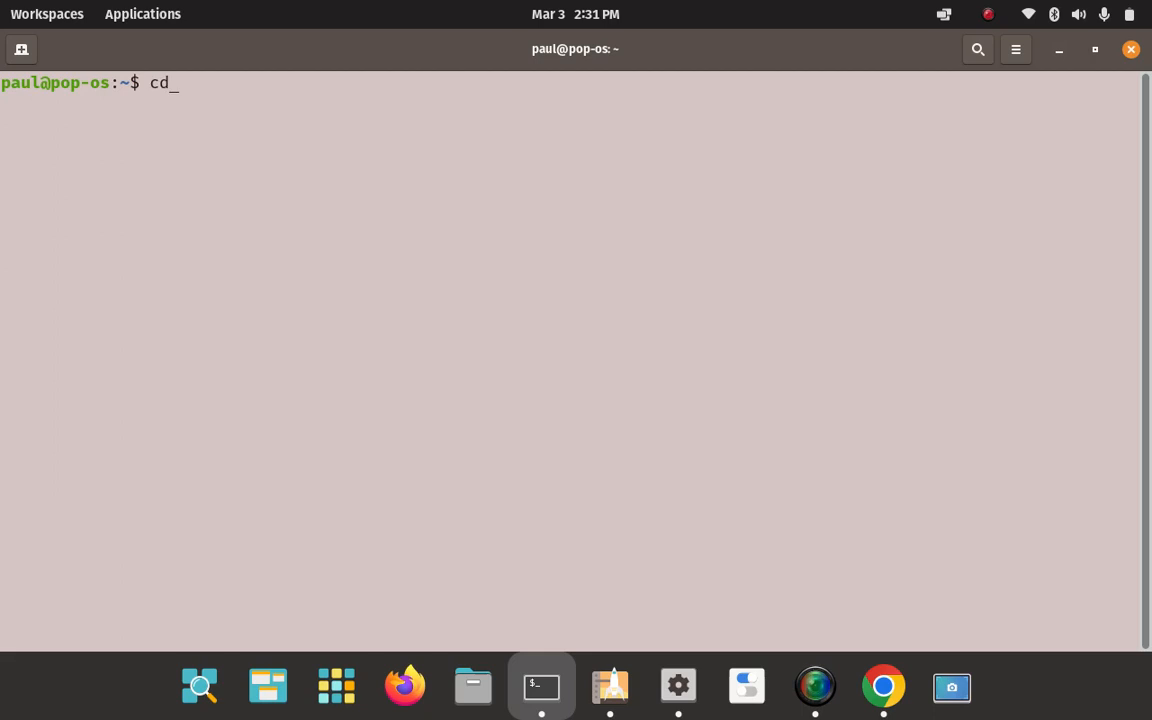
pyautogui.write(' Dow')
pyautogui.press('Tab')
pyautogui.press('Return')
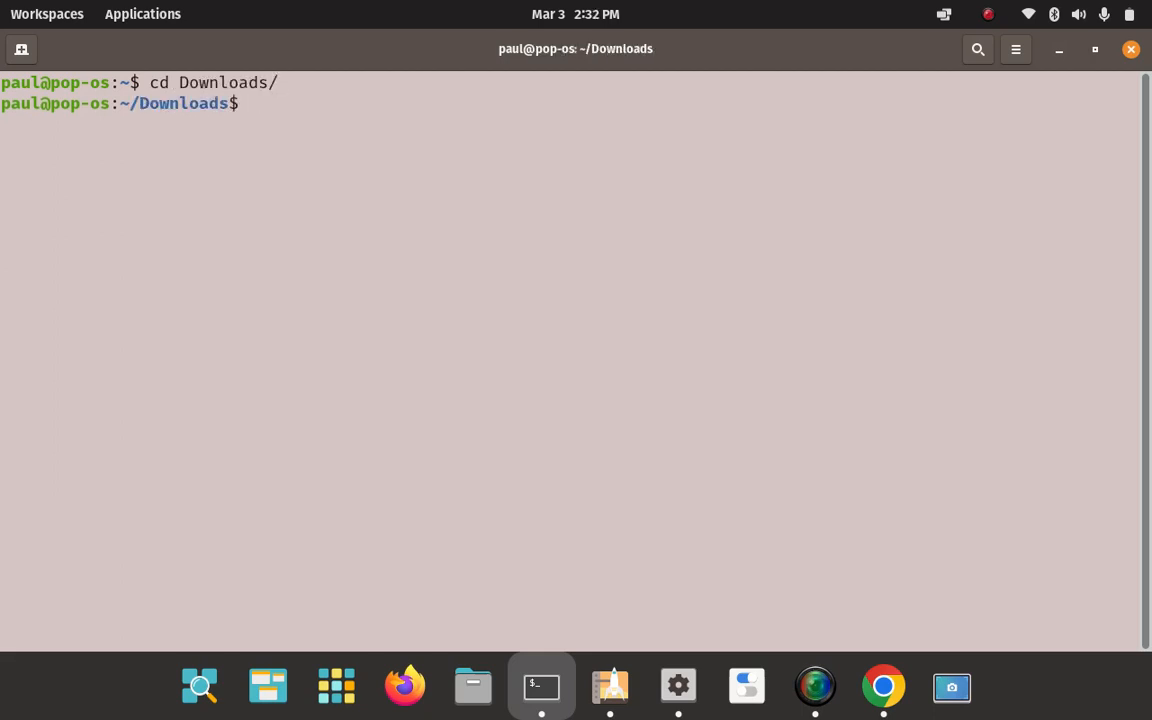
pyautogui.write('ls -a')
pyautogui.press('Return')
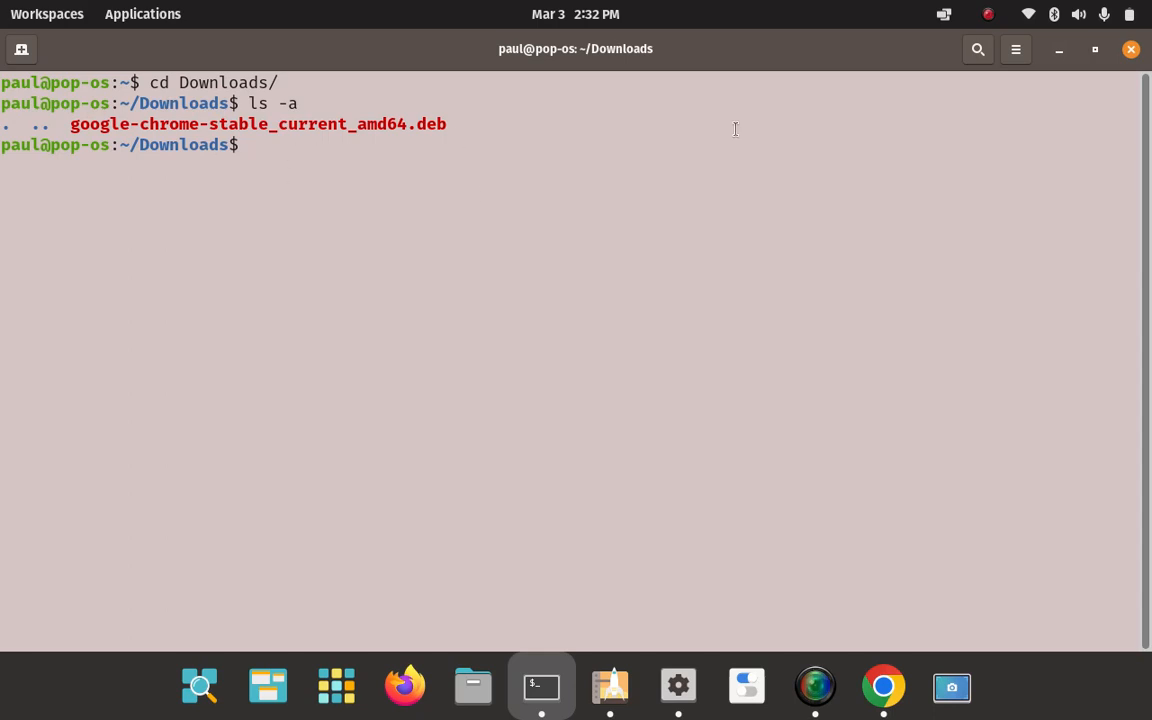
pyautogui.click(1060, 54)
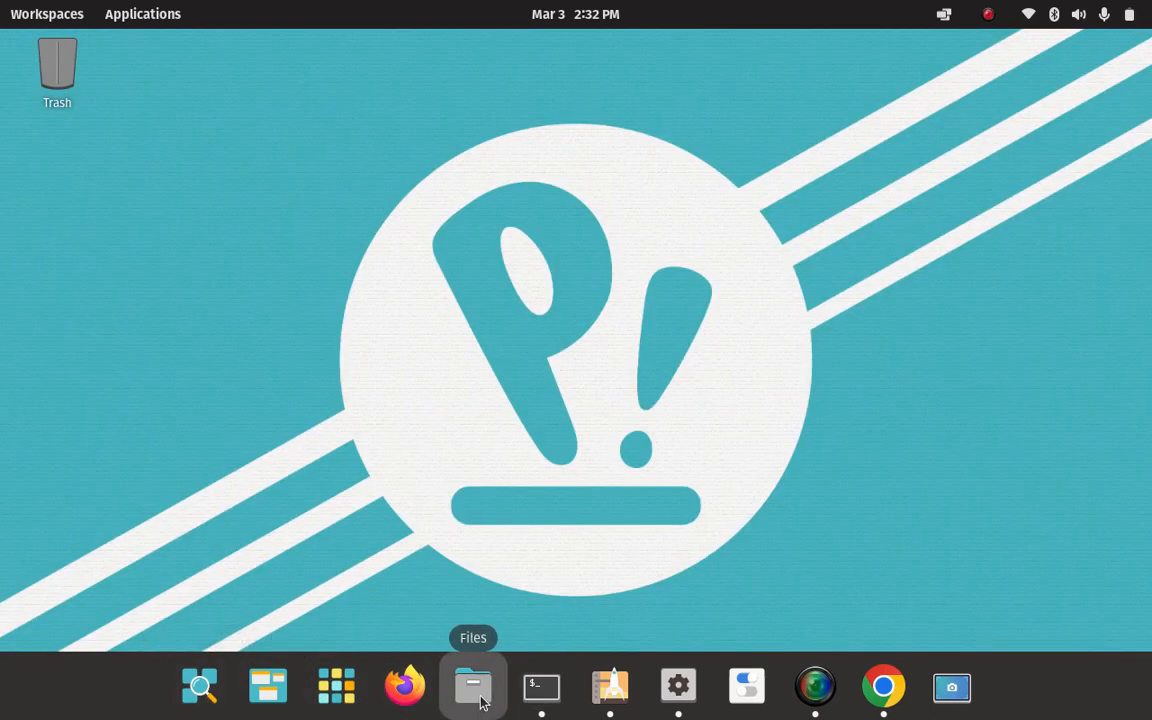
# Switch to Chrome and download the Steam .deb installer from the Steam site's install page, and minimize the browser.
pyautogui.click(885, 688)
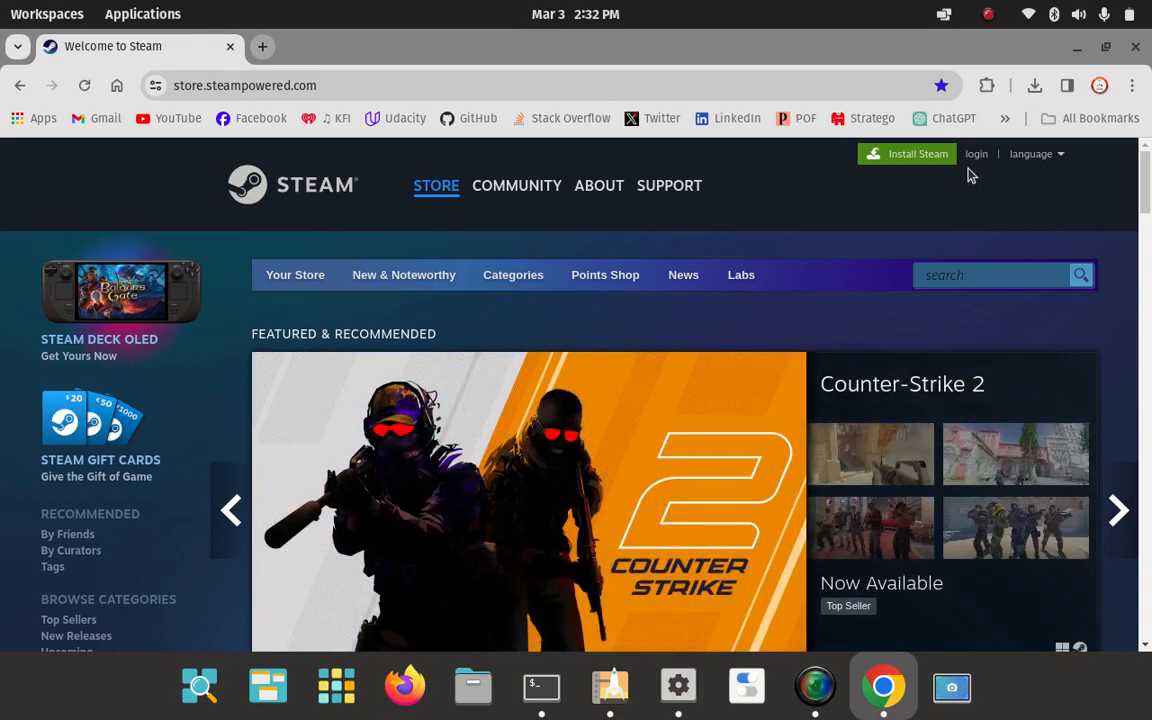
pyautogui.click(910, 160)
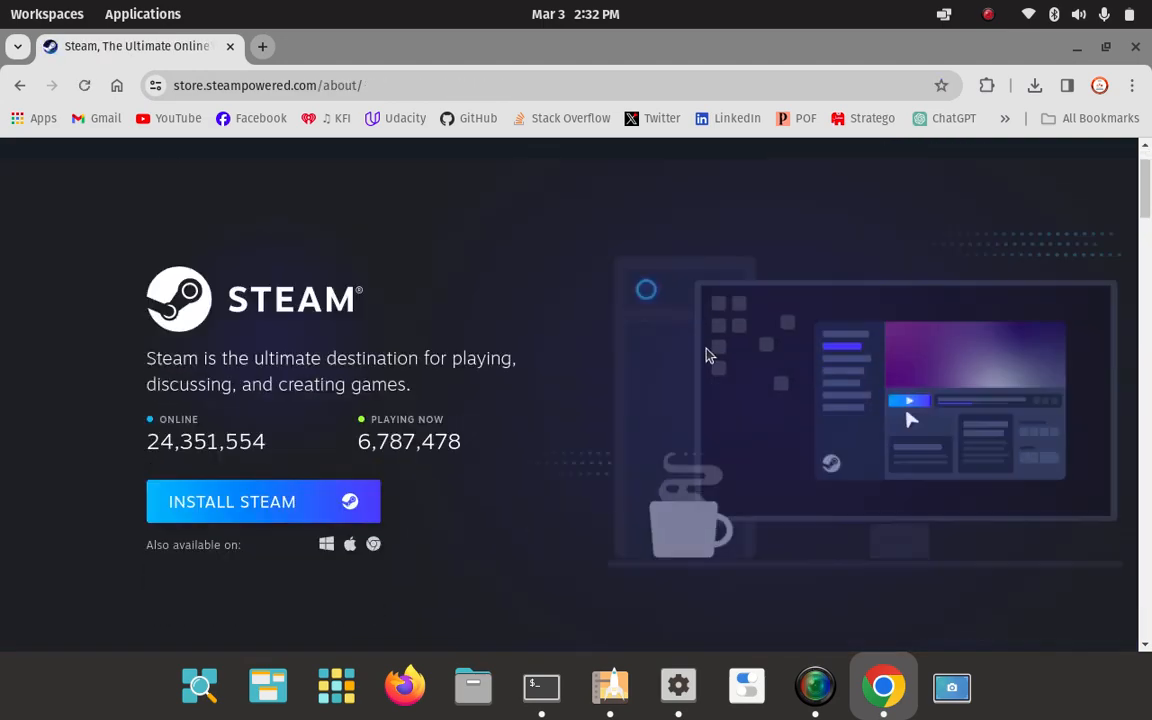
pyautogui.scroll(-10, 707, 356)
pyautogui.scroll(-5, 707, 357)
pyautogui.scroll(10, 707, 358)
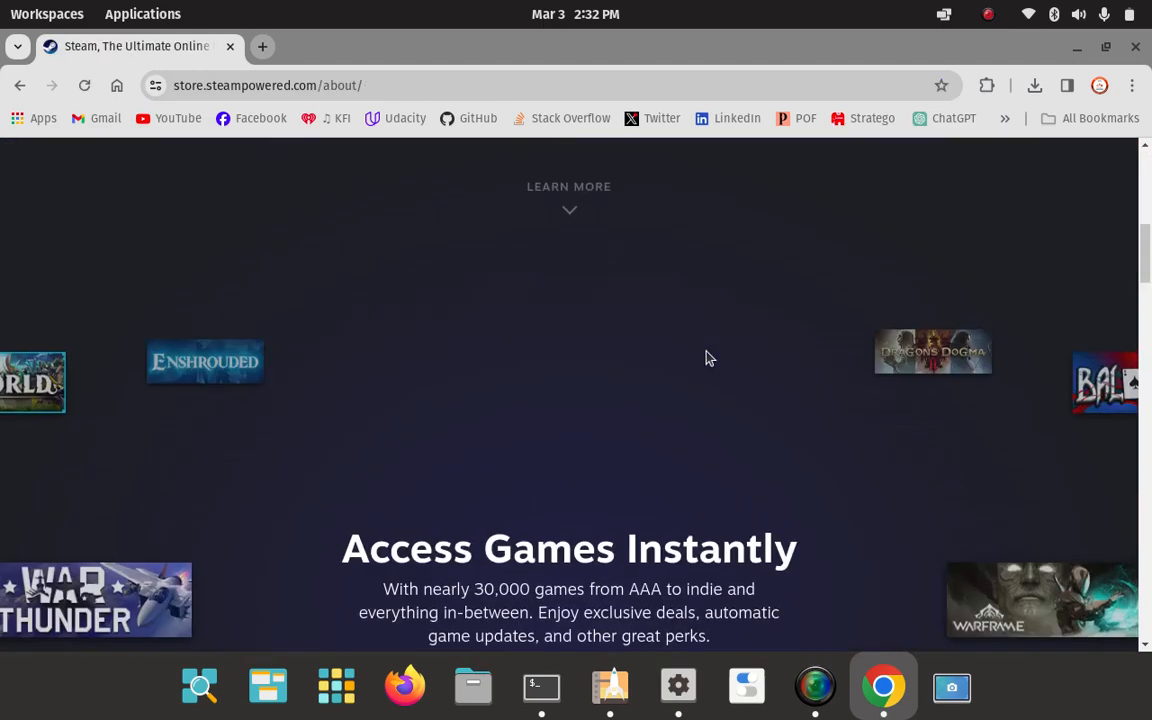
pyautogui.scroll(5, 707, 358)
pyautogui.scroll(-2, 707, 357)
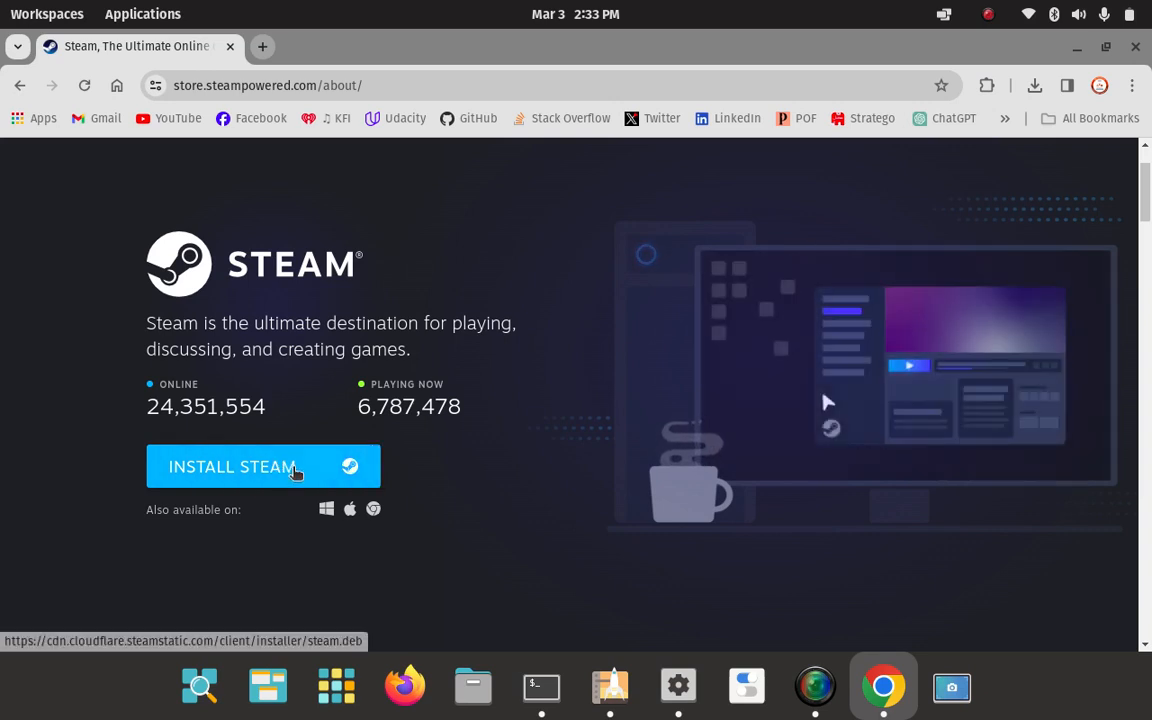
pyautogui.click(296, 472)
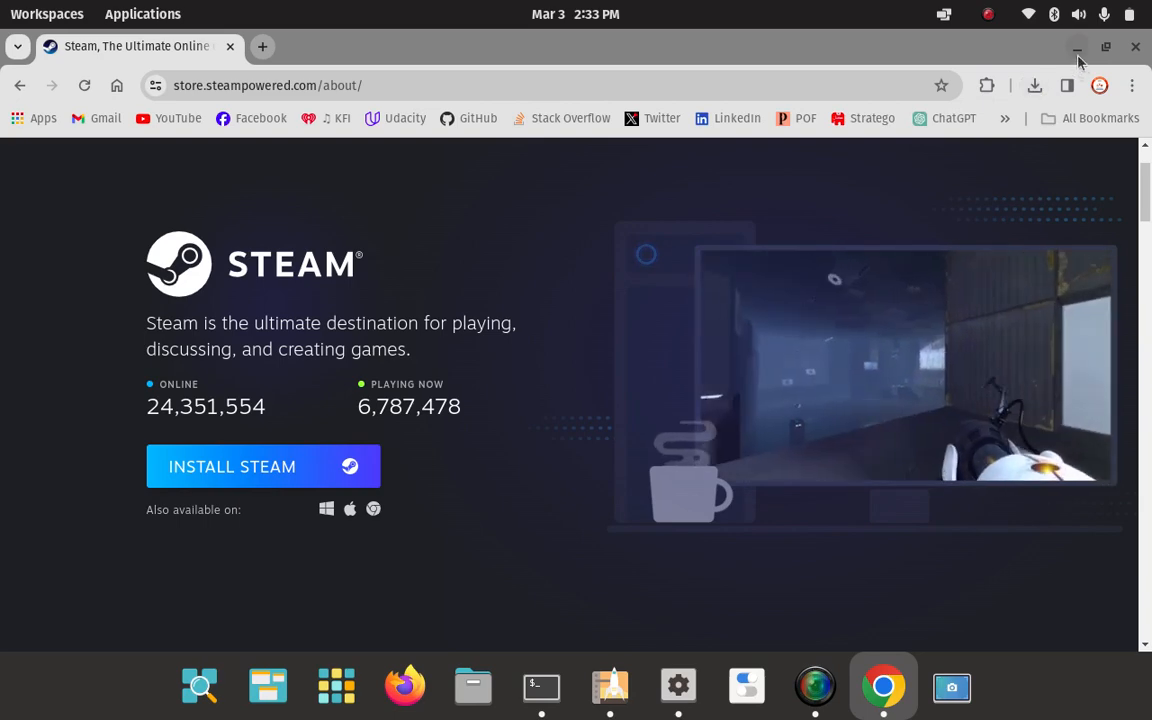
pyautogui.click(1077, 48)
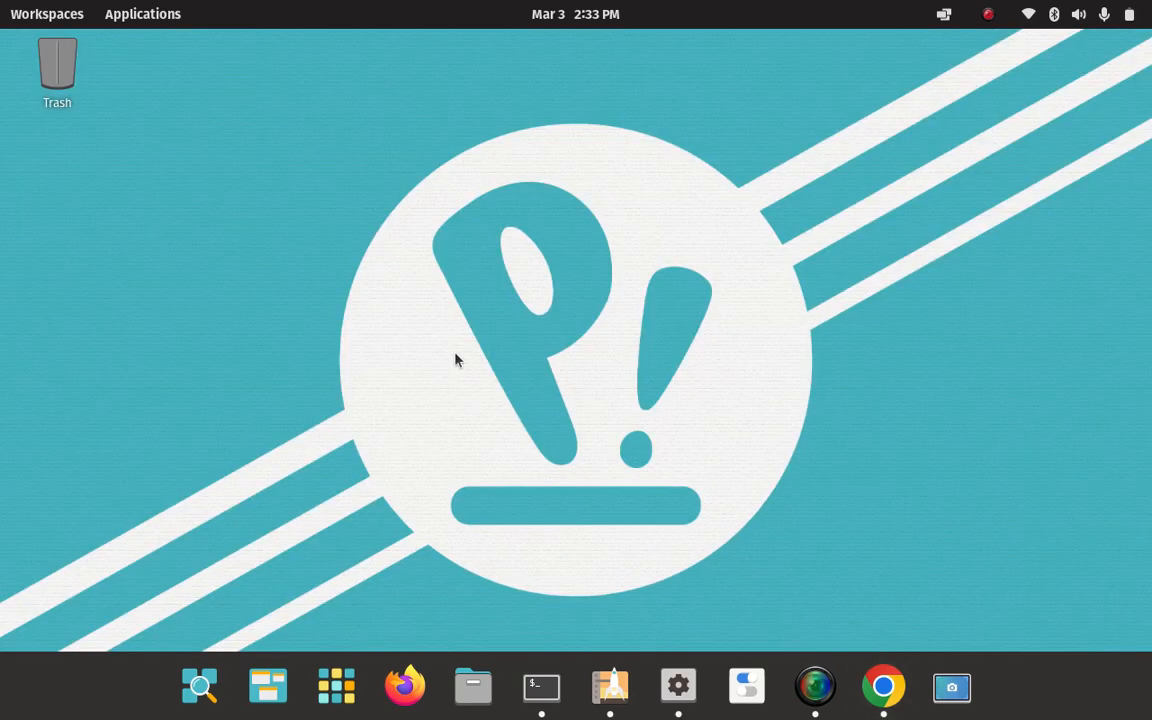
# Return to the terminal, list all files in Downloads again with ls -a, and clear the output.
pyautogui.click(541, 686)
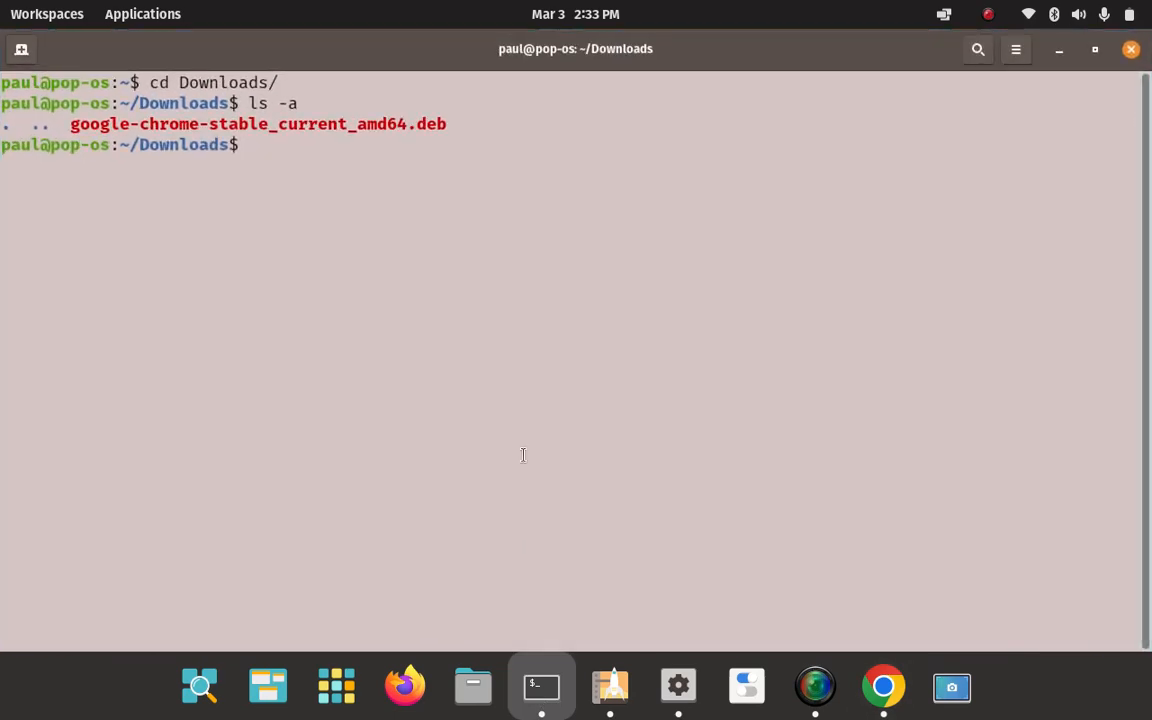
pyautogui.write('ls -a')
pyautogui.press('Return')
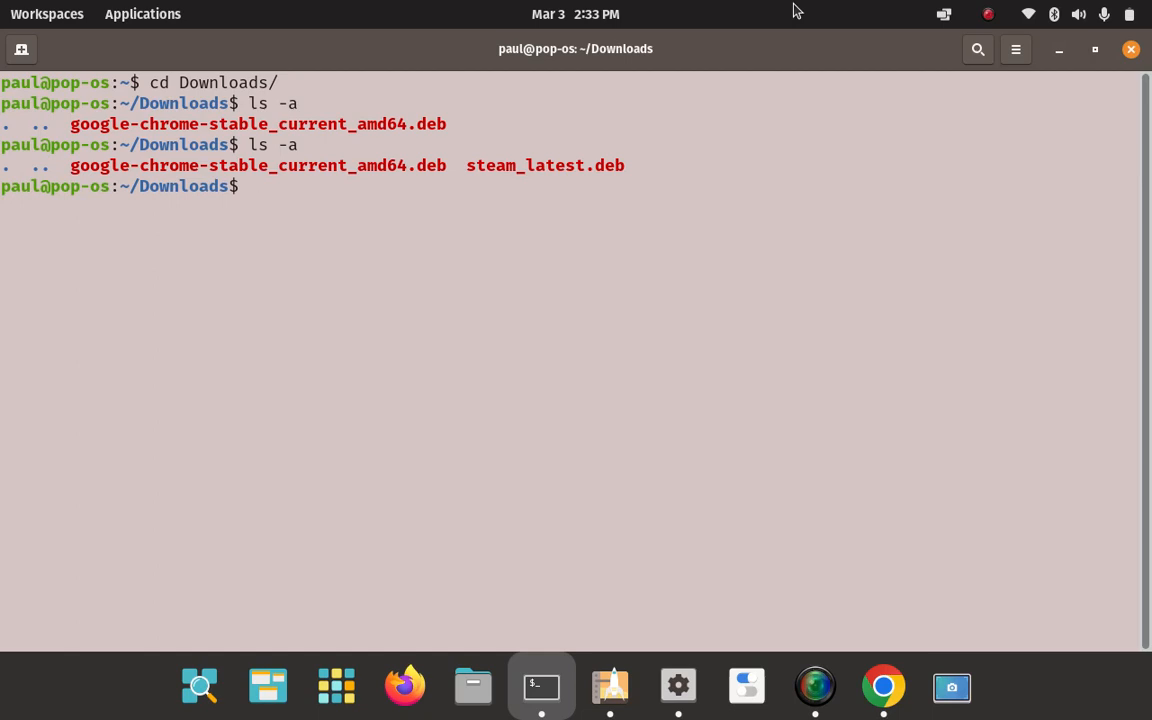
pyautogui.press('Up')
pyautogui.press('Up')
pyautogui.press('Up')
pyautogui.press('Return')
# Start installing the downloaded Steam package by running sudo apt install ./steam_latest.deb.
pyautogui.write('sudo')
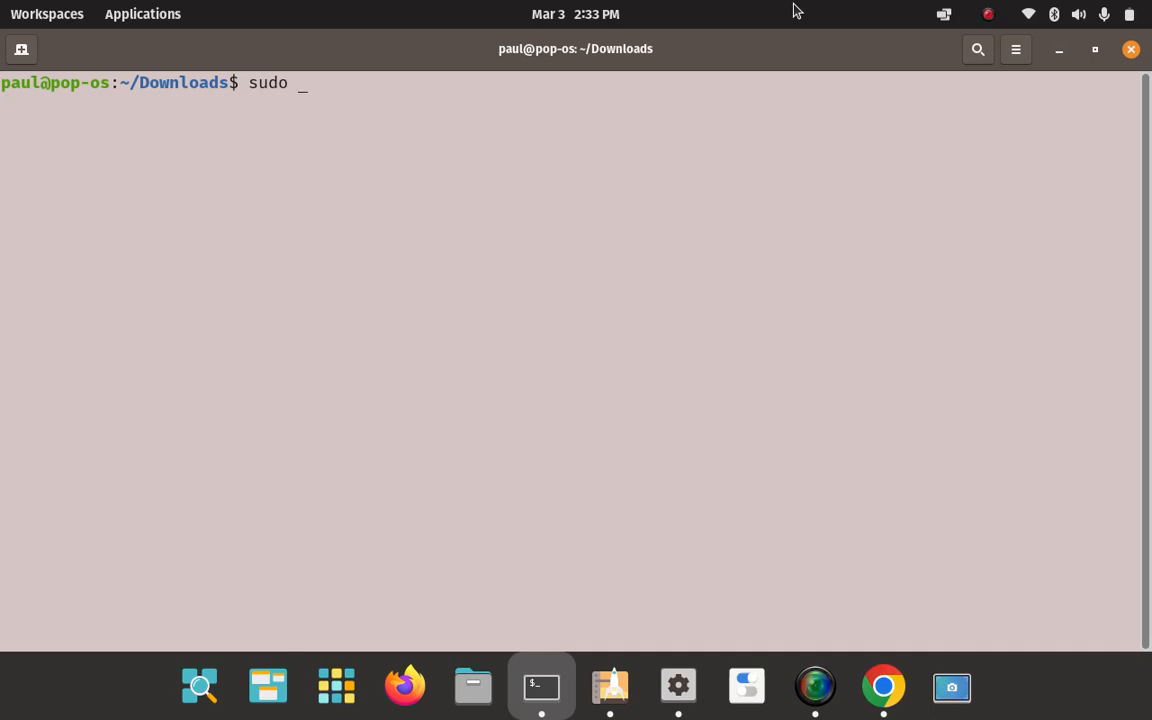
pyautogui.write(' apt')
pyautogui.write('install ./')
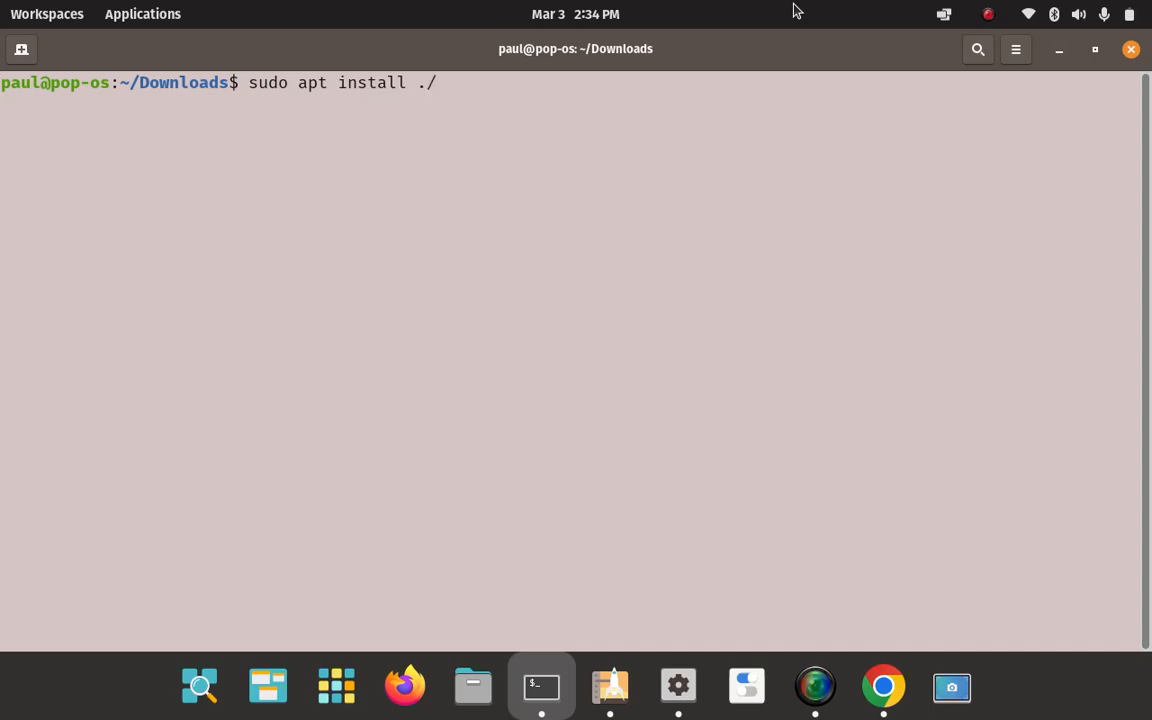
pyautogui.write('s')
pyautogui.press('Tab')
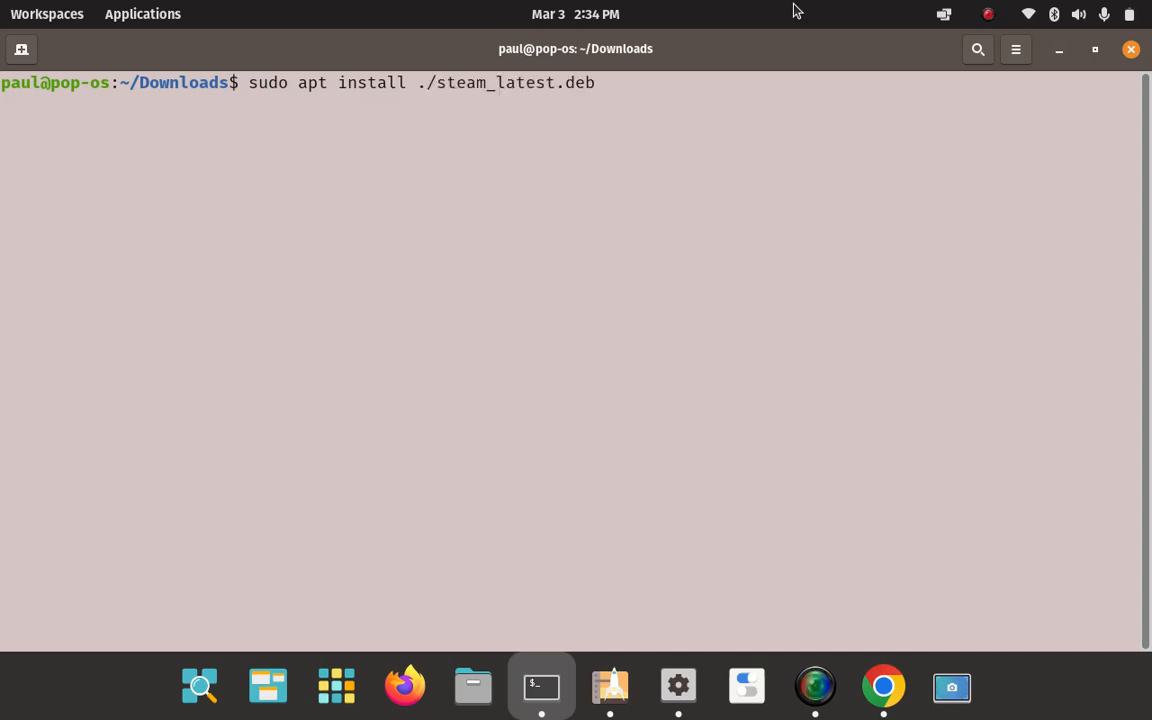
pyautogui.press('BackSpace')
pyautogui.press('BackSpace')
pyautogui.press('BackSpace')
pyautogui.press('BackSpace')
pyautogui.press('BackSpace')
pyautogui.press('BackSpace')
pyautogui.press('BackSpace')
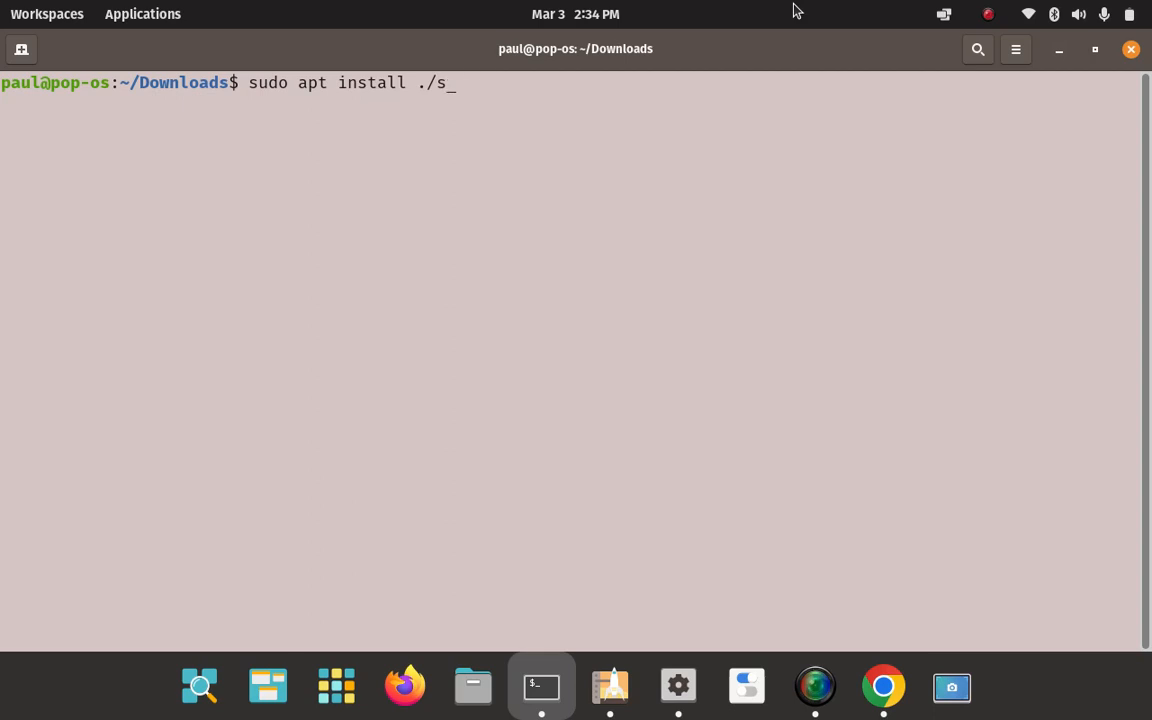
pyautogui.write('./s')
pyautogui.press('Tab')
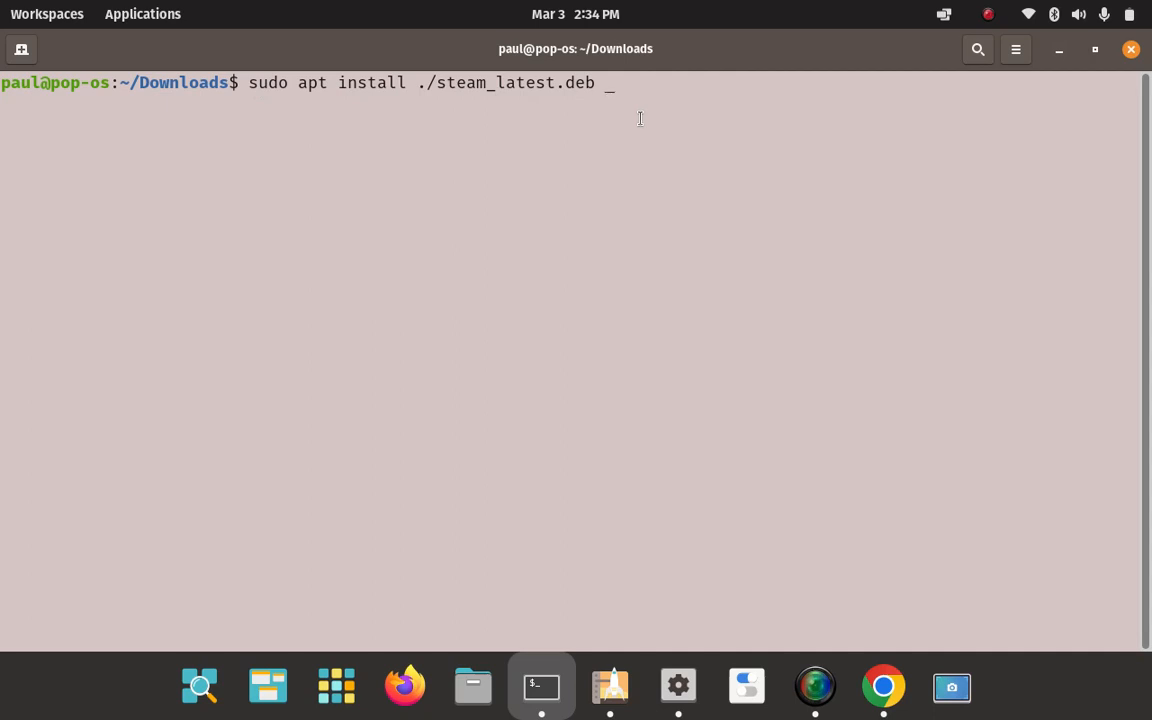
pyautogui.press('Return')
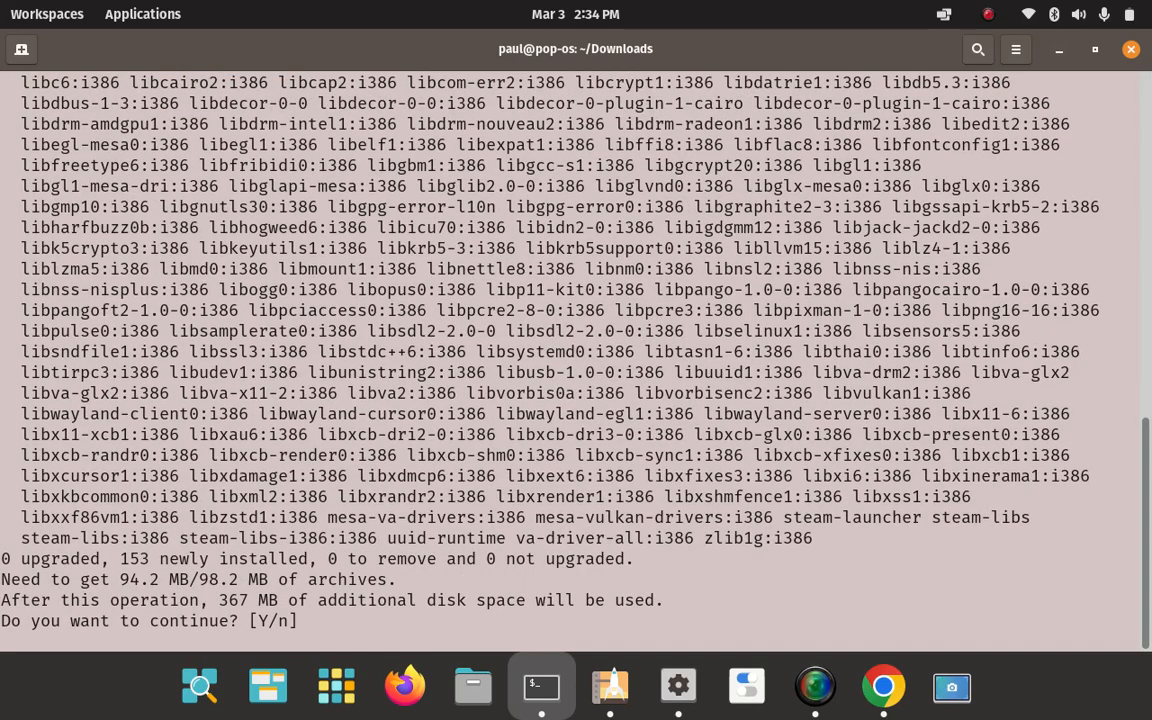
# Review the list of packages apt proposes to install from start to end, and accept the default answer to continue.
pyautogui.scroll(6, 729, 496)
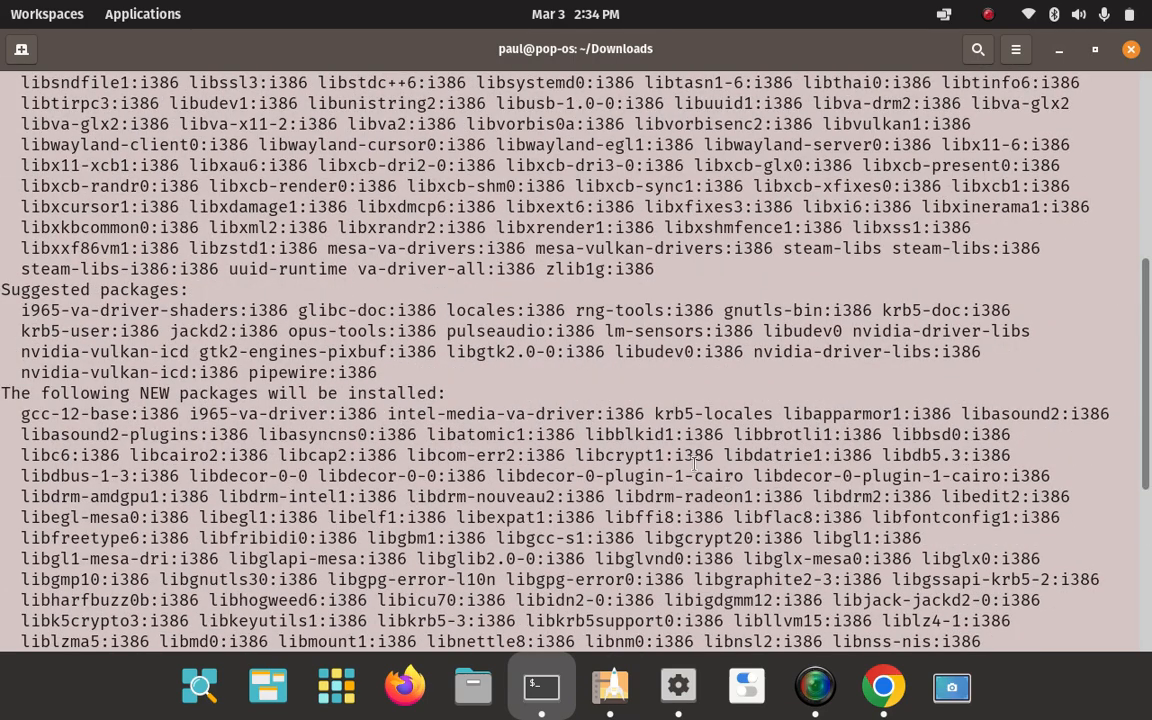
pyautogui.scroll(7, 700, 470)
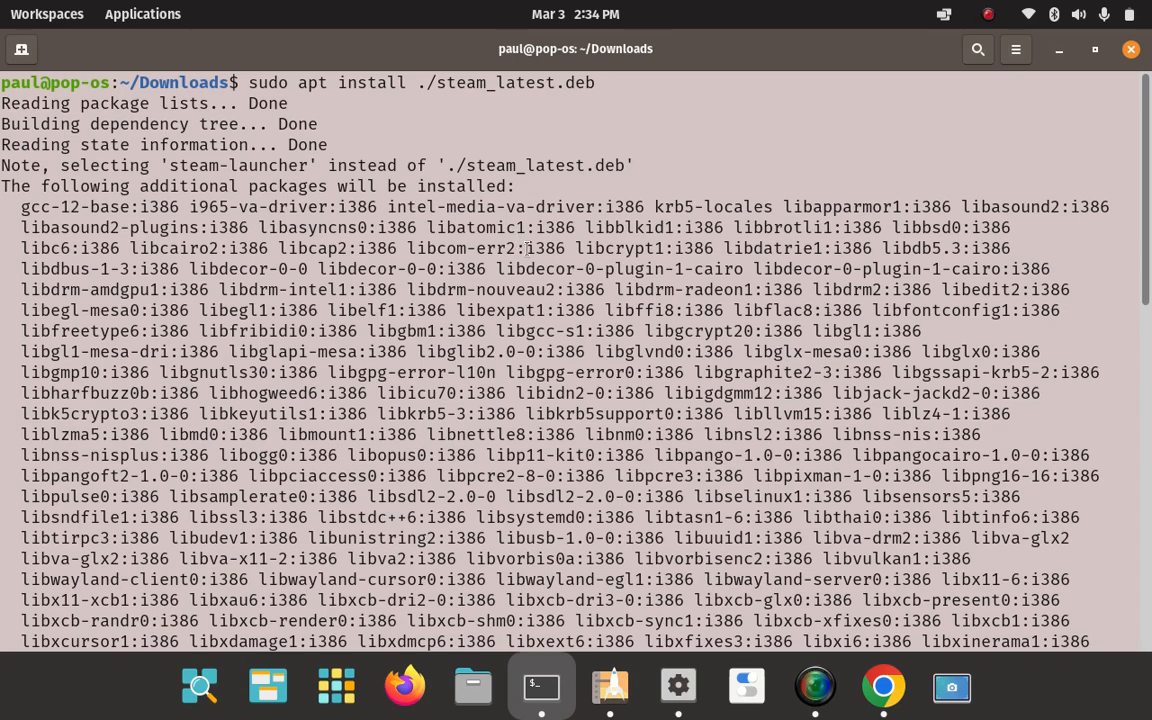
pyautogui.scroll(-10, 527, 247)
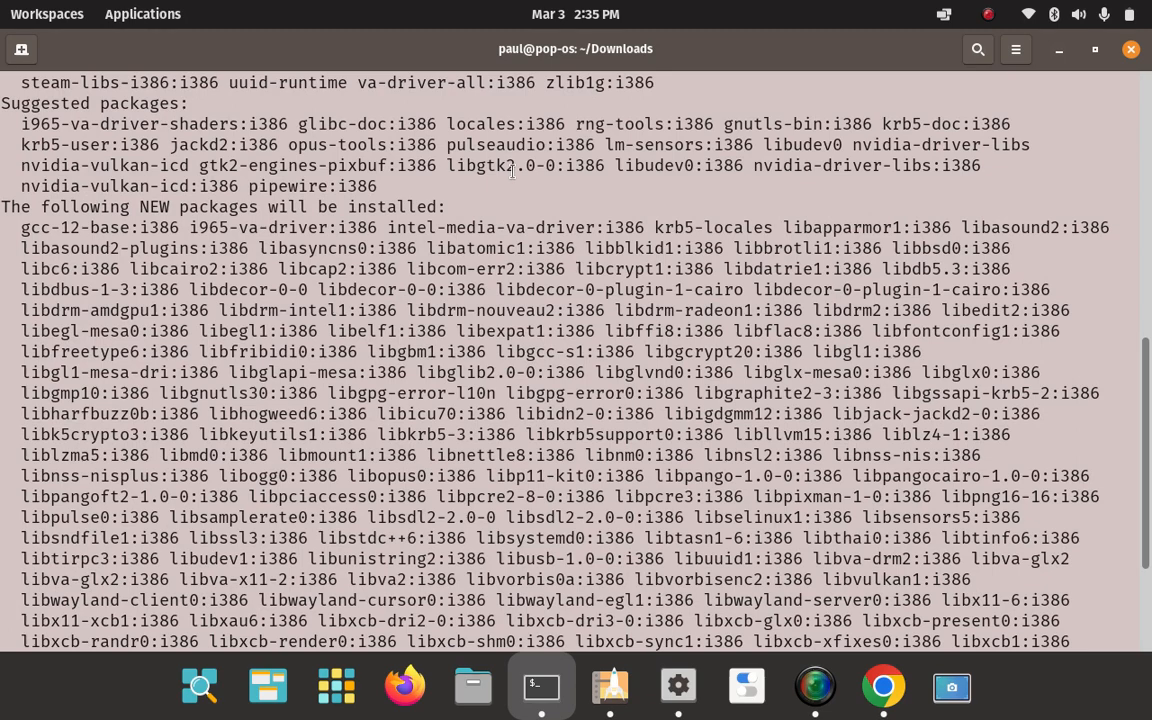
pyautogui.scroll(-1, 420, 318)
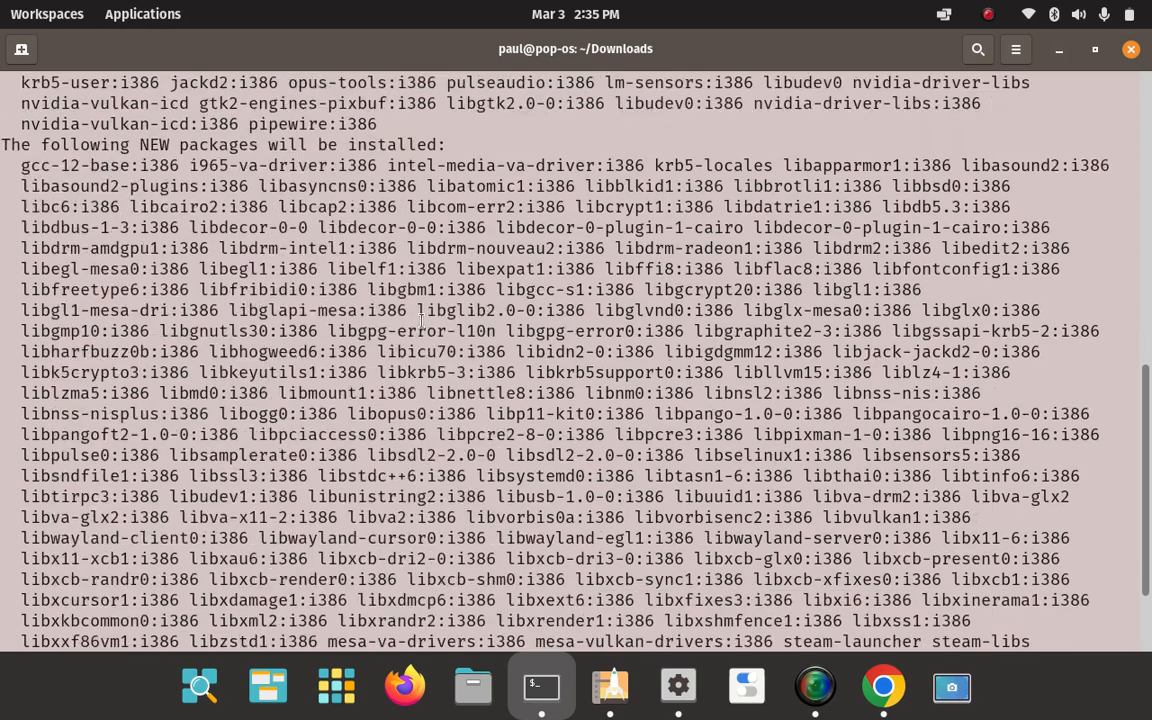
pyautogui.scroll(-2, 508, 310)
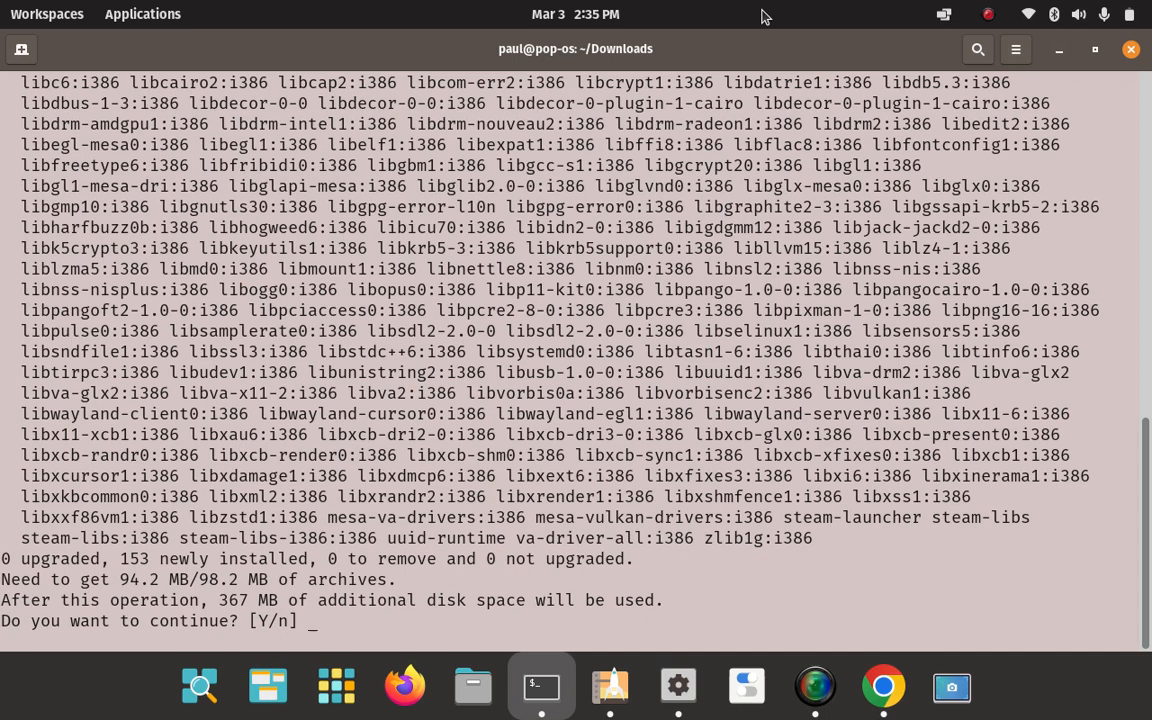
pyautogui.write('y')
pyautogui.press('BackSpace')
pyautogui.press('Return')
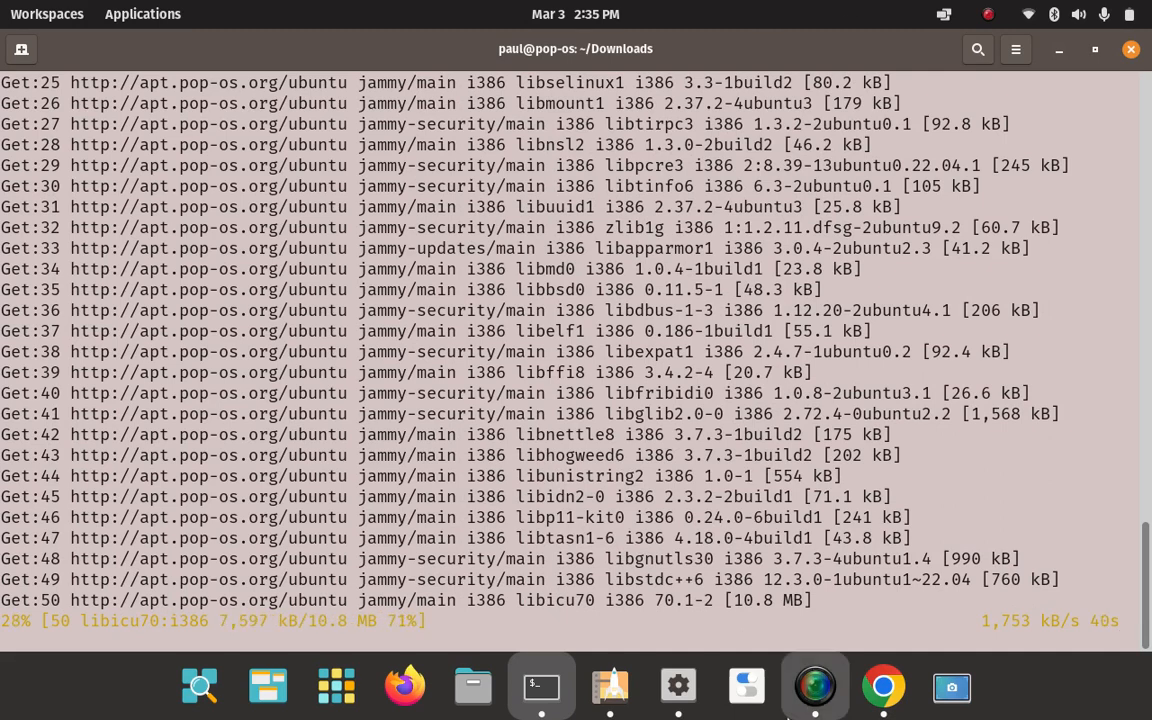
pyautogui.click(815, 686)
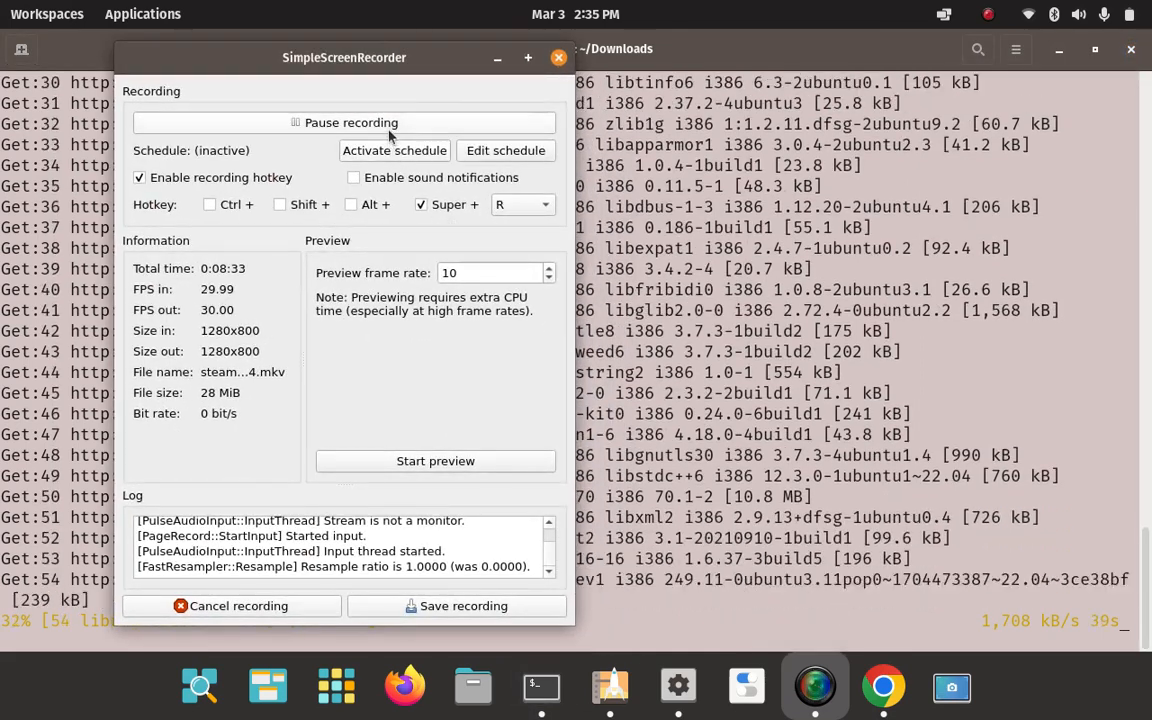
pyautogui.click(390, 126)
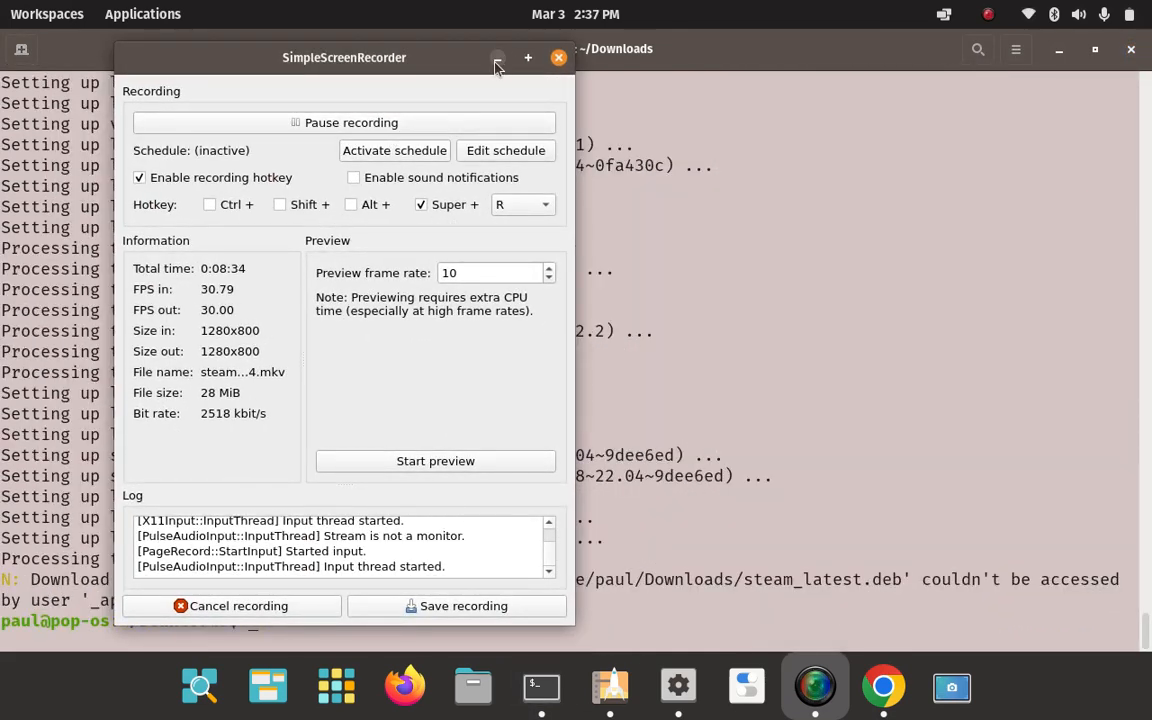
pyautogui.click(496, 60)
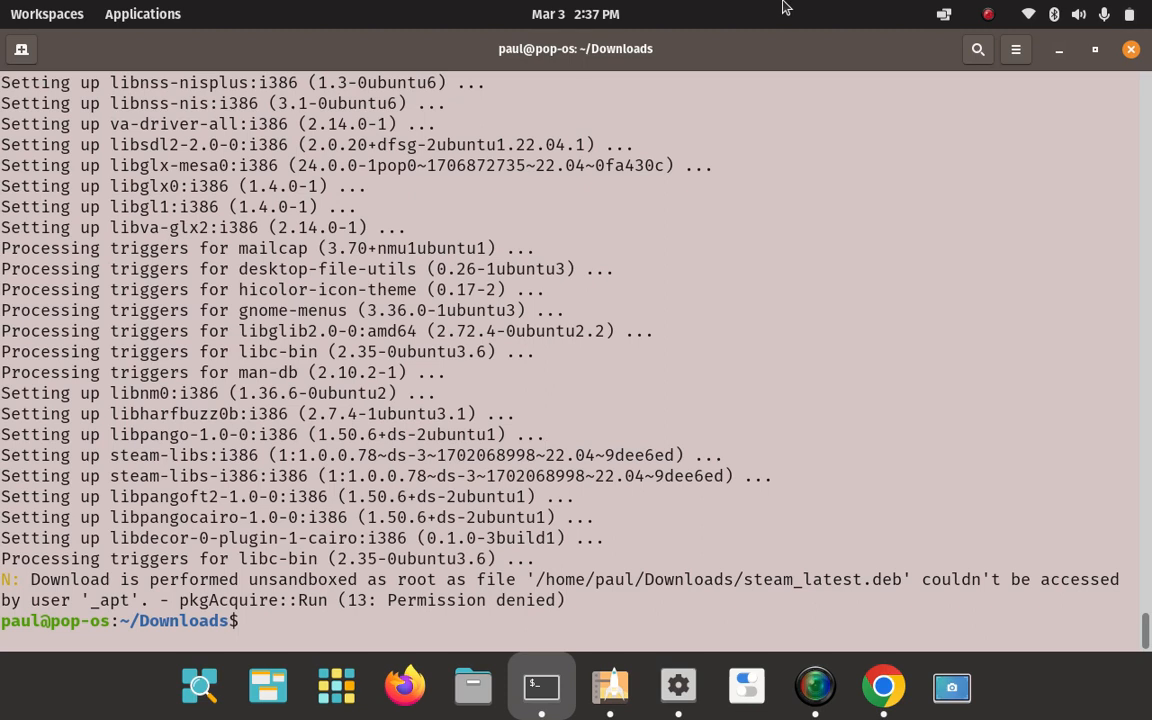
# Clear the terminal output and minimize the terminal window.
pyautogui.press('Up')
pyautogui.press('Up')
pyautogui.press('Return')
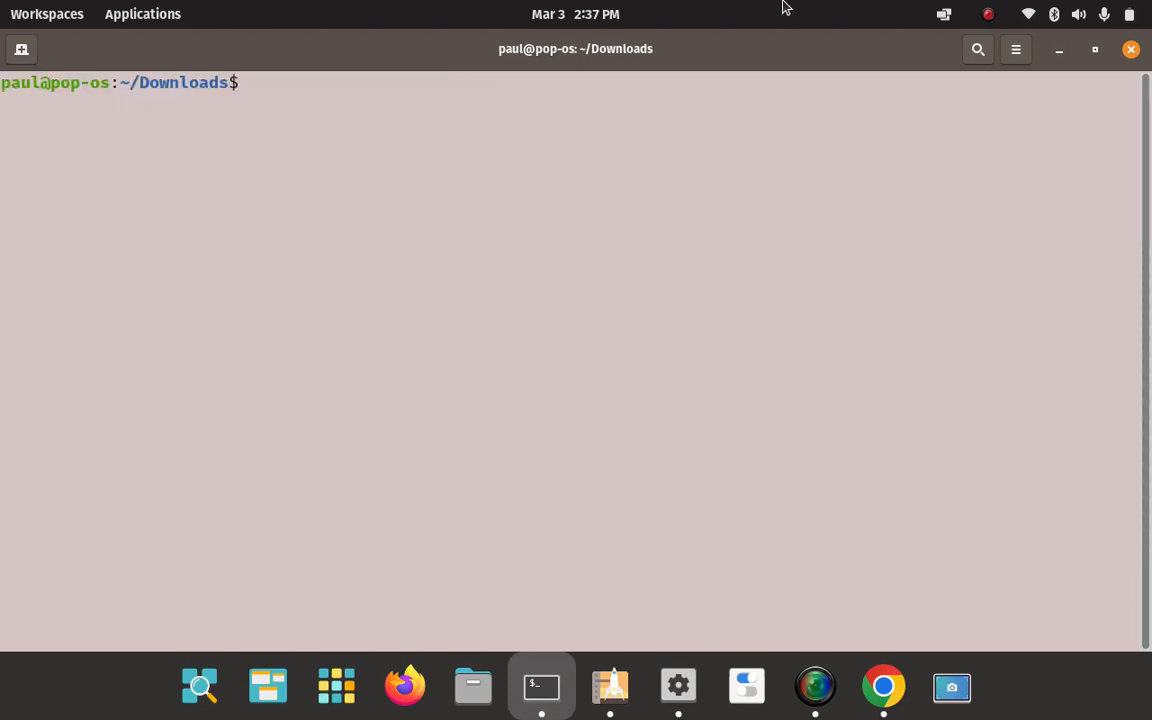
pyautogui.click(1060, 52)
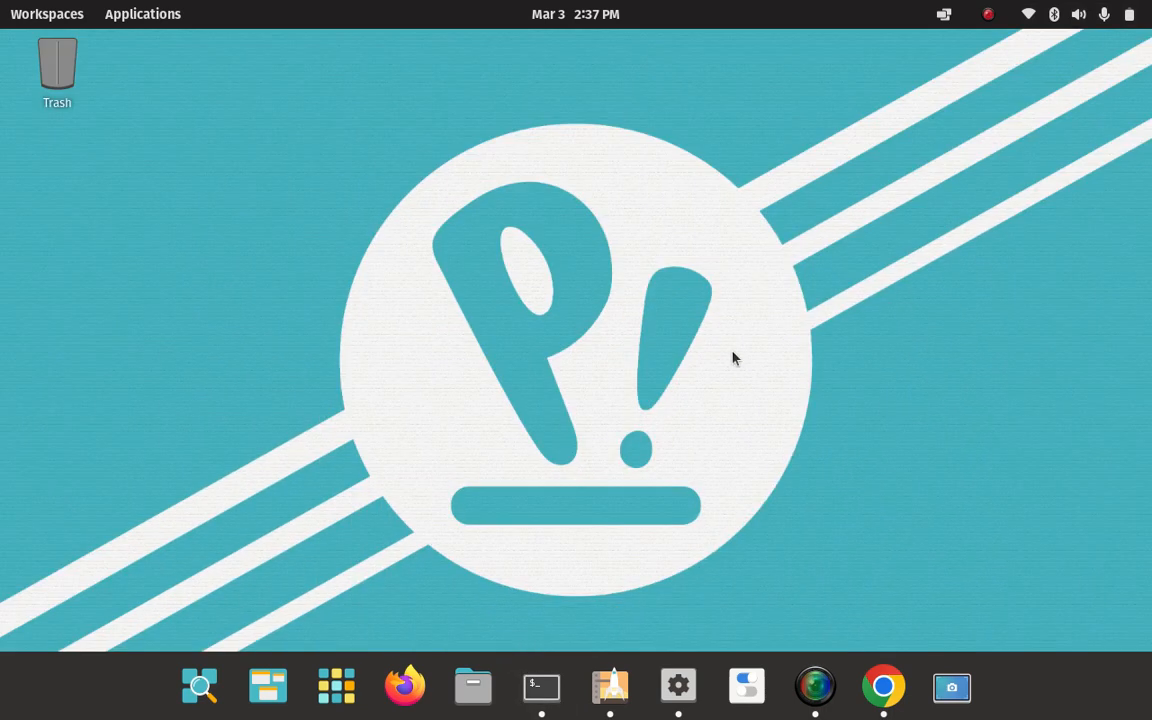
# Switch to the Pop!_Shop and show the Extra Sources of the system software sources.
pyautogui.click(615, 684)
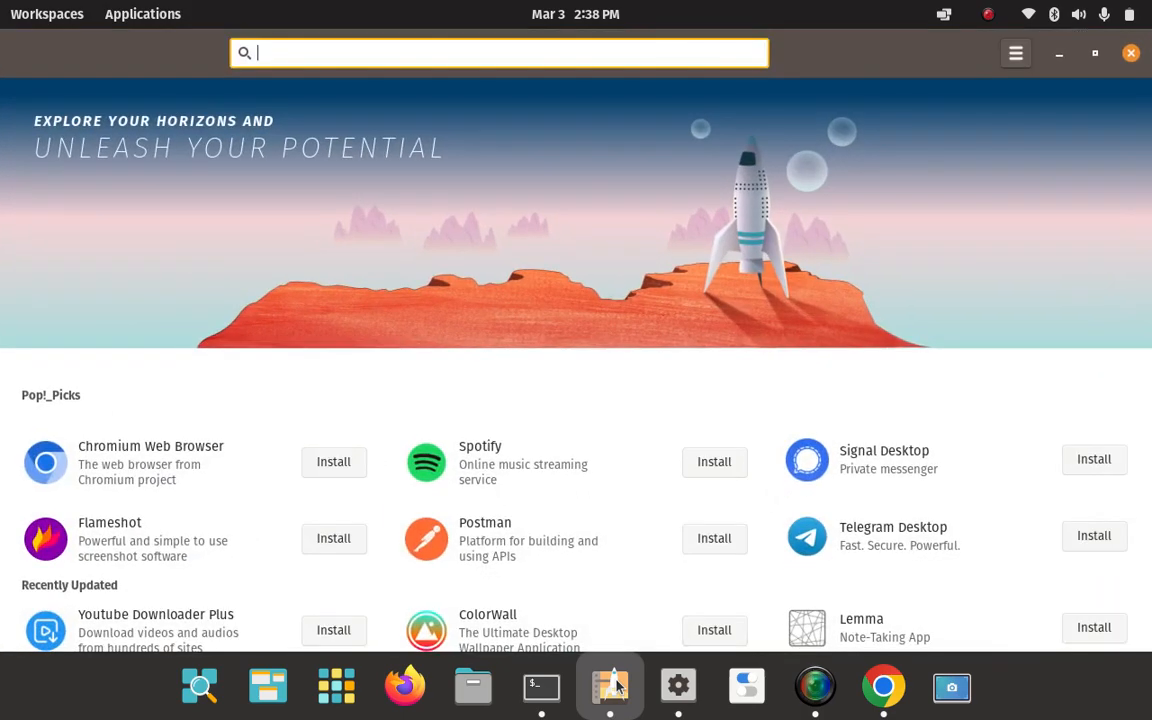
pyautogui.click(1016, 56)
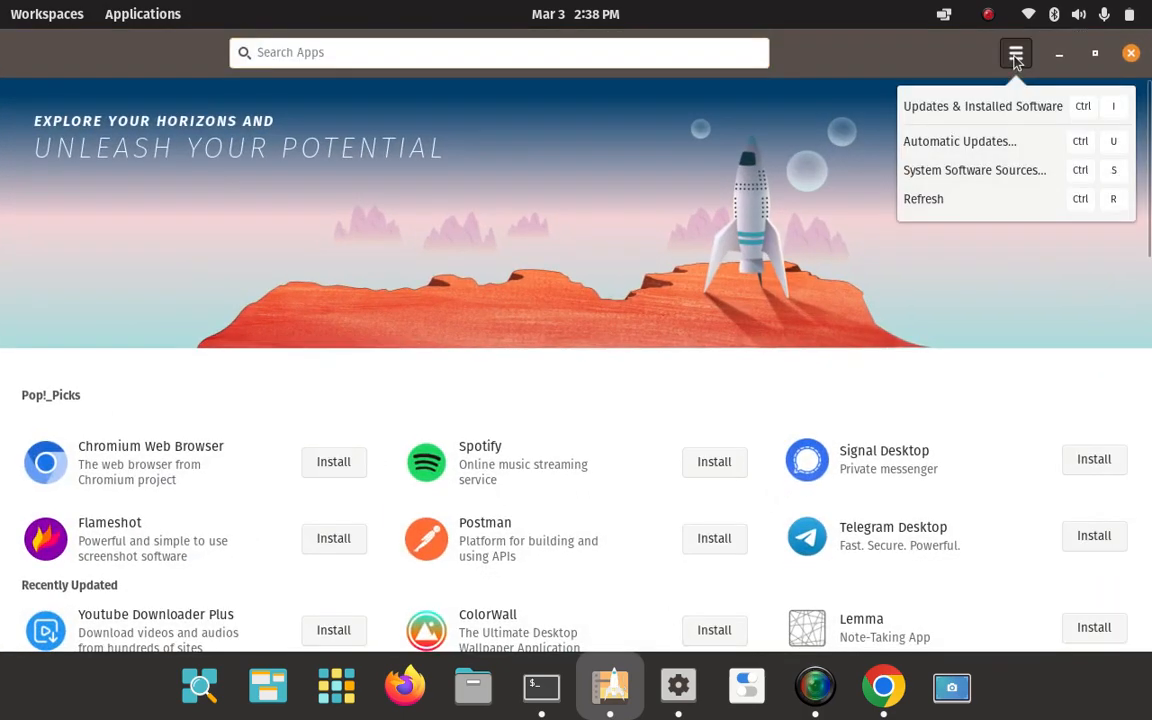
pyautogui.click(995, 172)
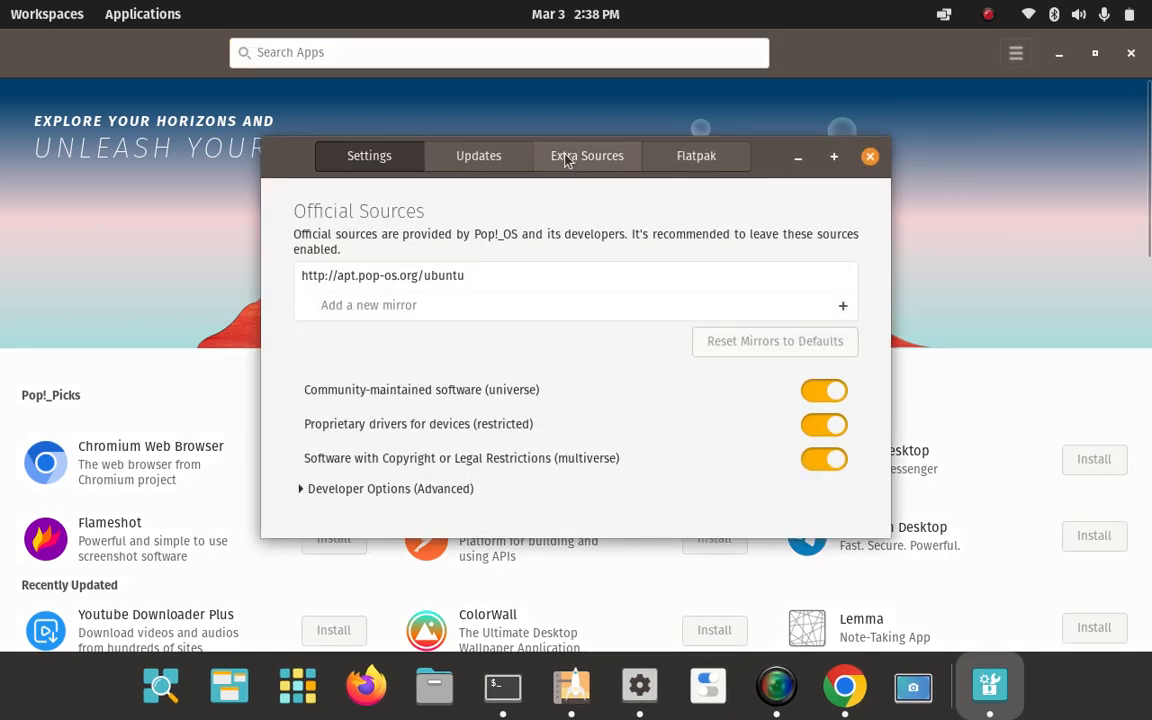
pyautogui.click(570, 157)
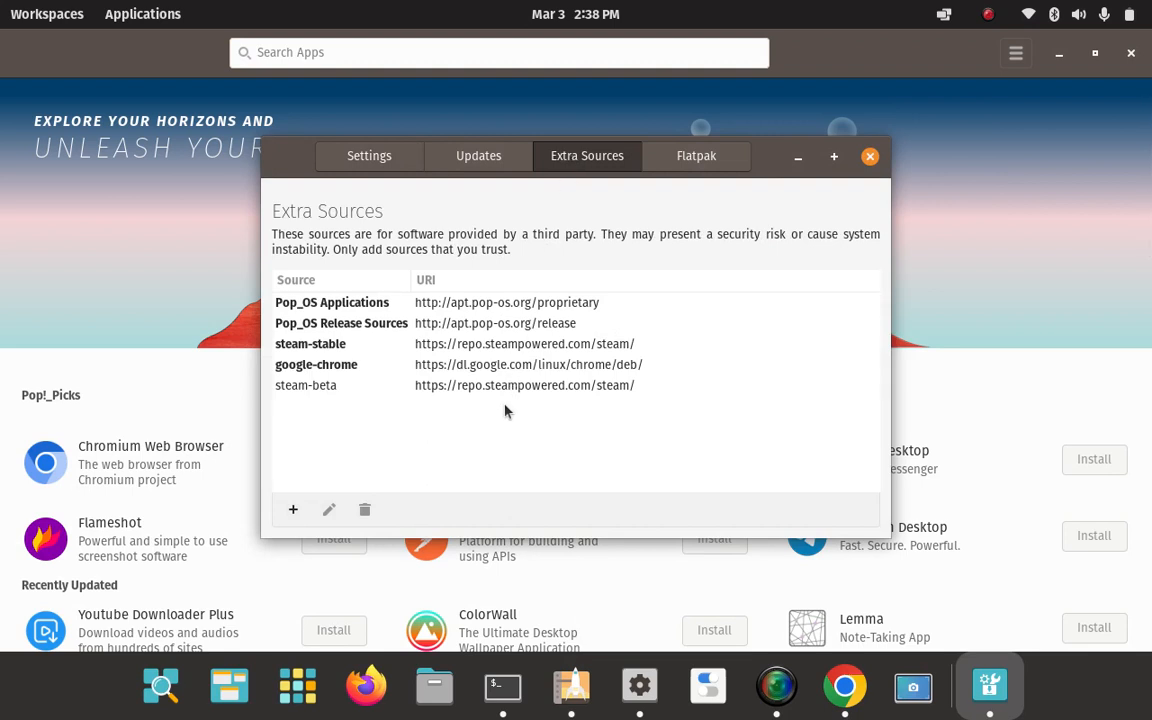
# Go through the Extra Sources entries, comparing the steam-stable, google-chrome and steam-beta repositories.
pyautogui.click(455, 302)
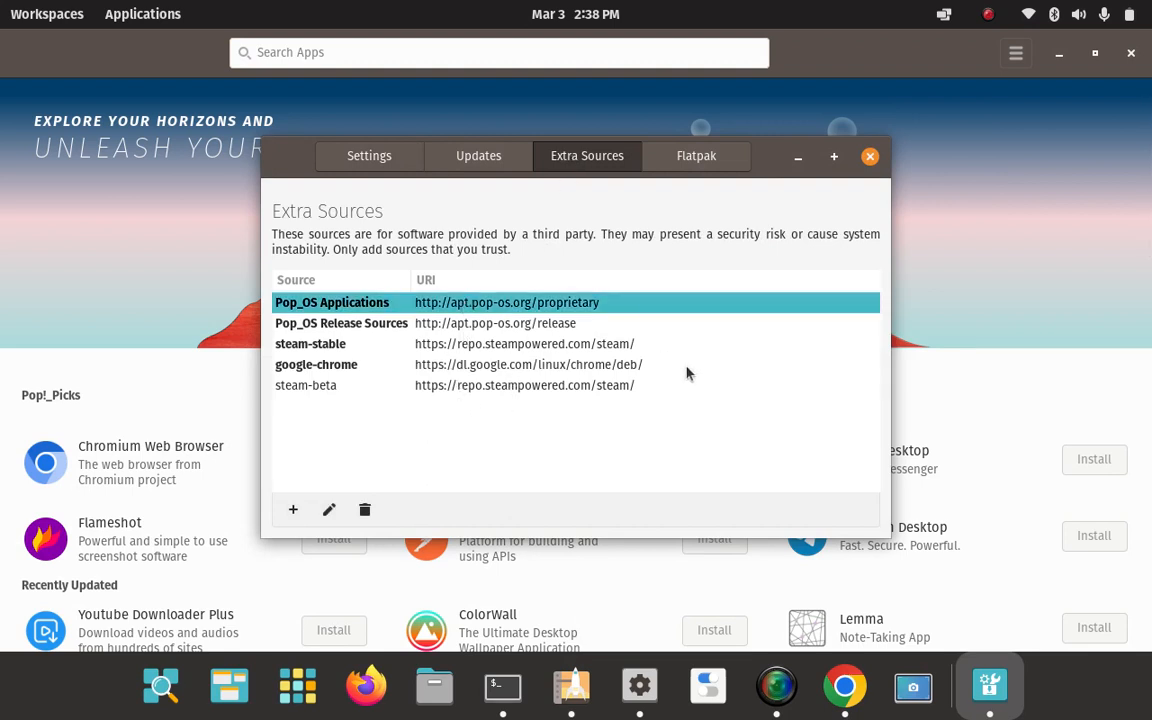
pyautogui.press('Down')
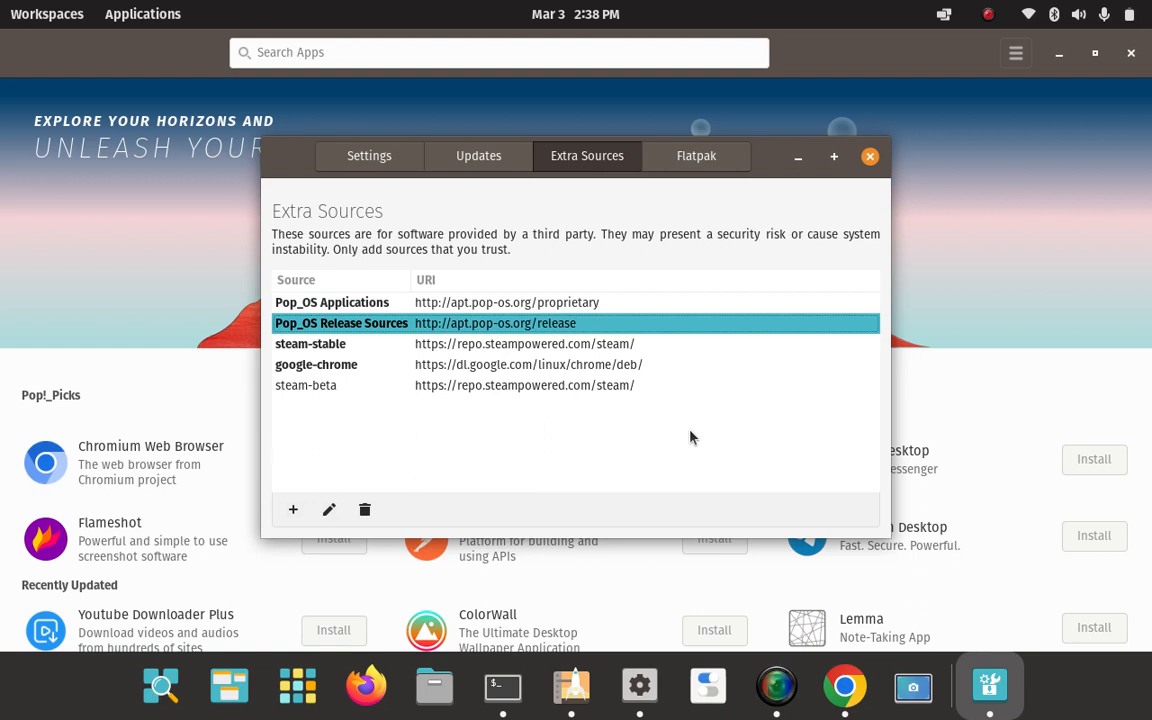
pyautogui.press('Down')
pyautogui.press('Down')
pyautogui.press('Down')
pyautogui.press('Up')
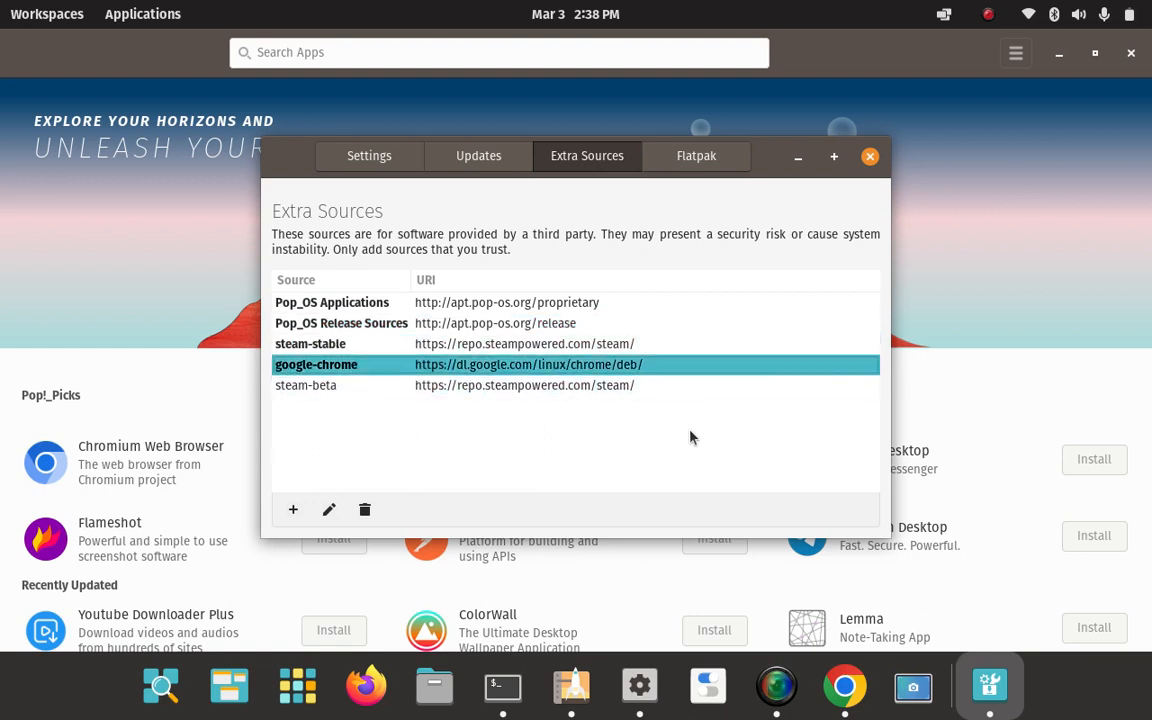
pyautogui.press('Down')
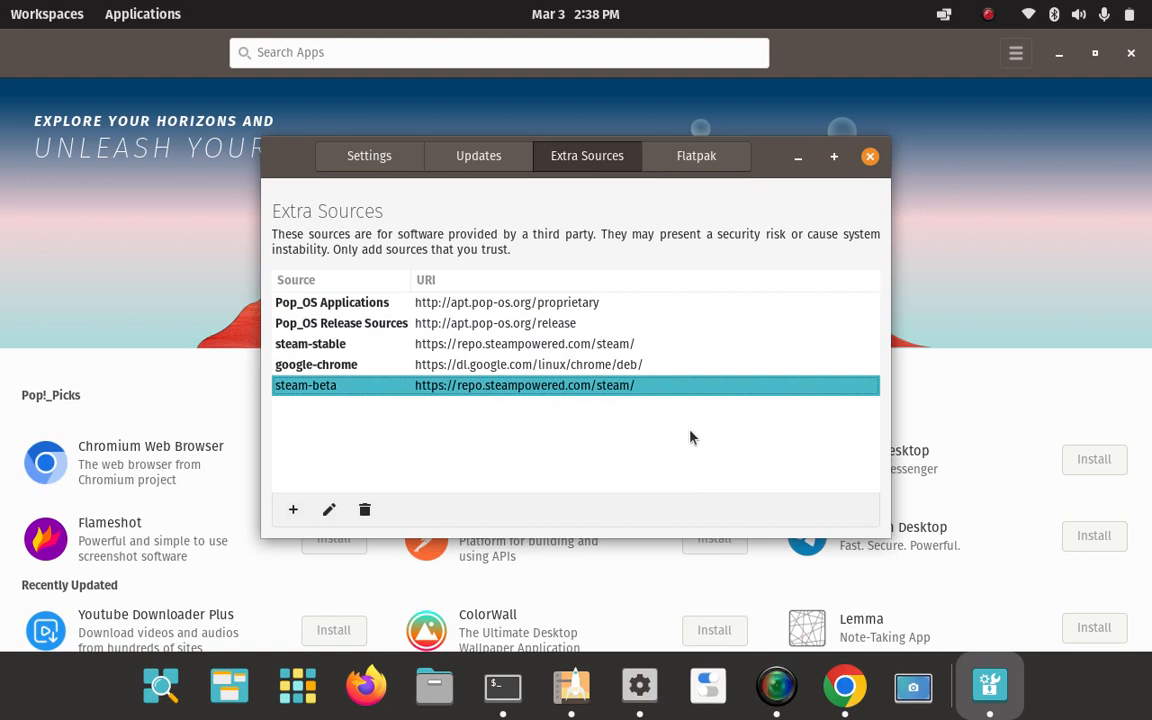
pyautogui.press('Up')
pyautogui.press('Up')
pyautogui.press('Down')
pyautogui.press('Down')
pyautogui.press('Up')
pyautogui.press('Up')
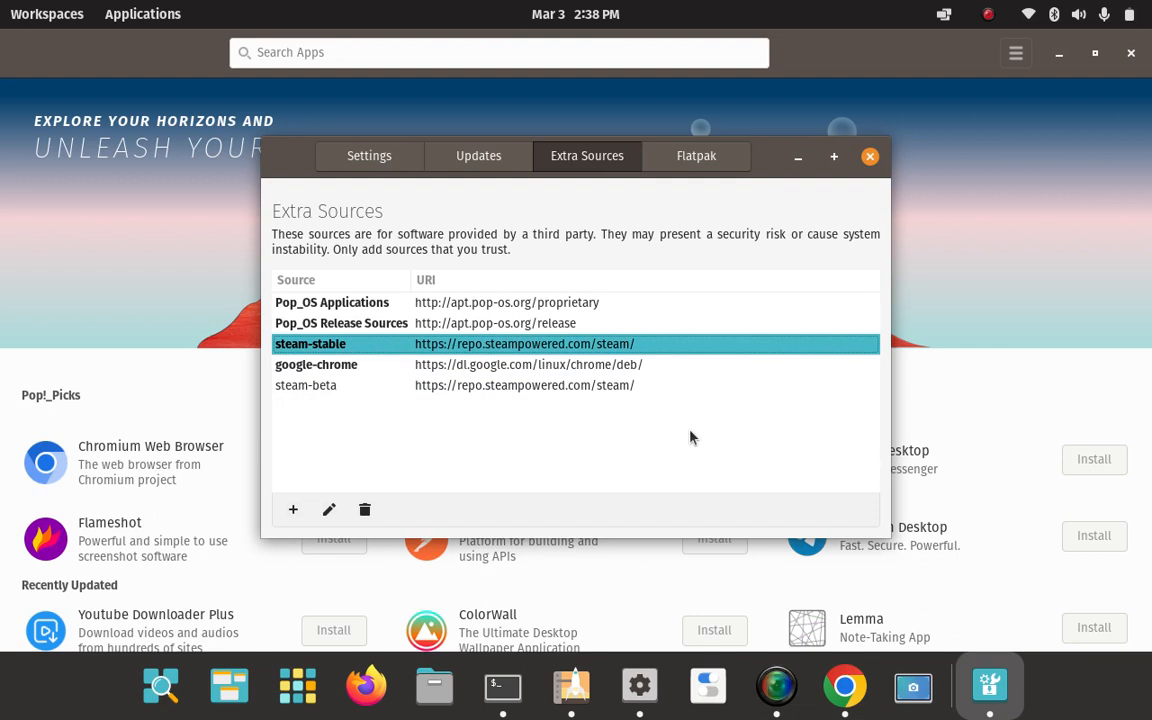
pyautogui.press('Down')
pyautogui.press('Down')
pyautogui.press('Up')
pyautogui.press('Up')
pyautogui.press('Down')
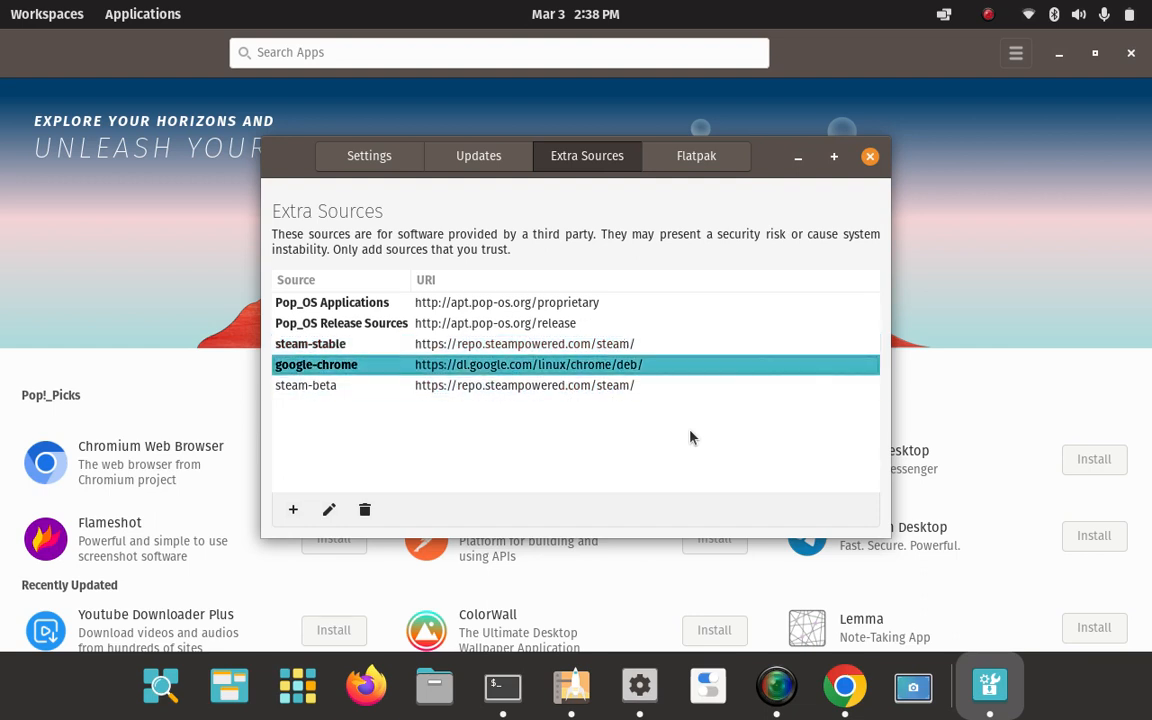
pyautogui.press('Up')
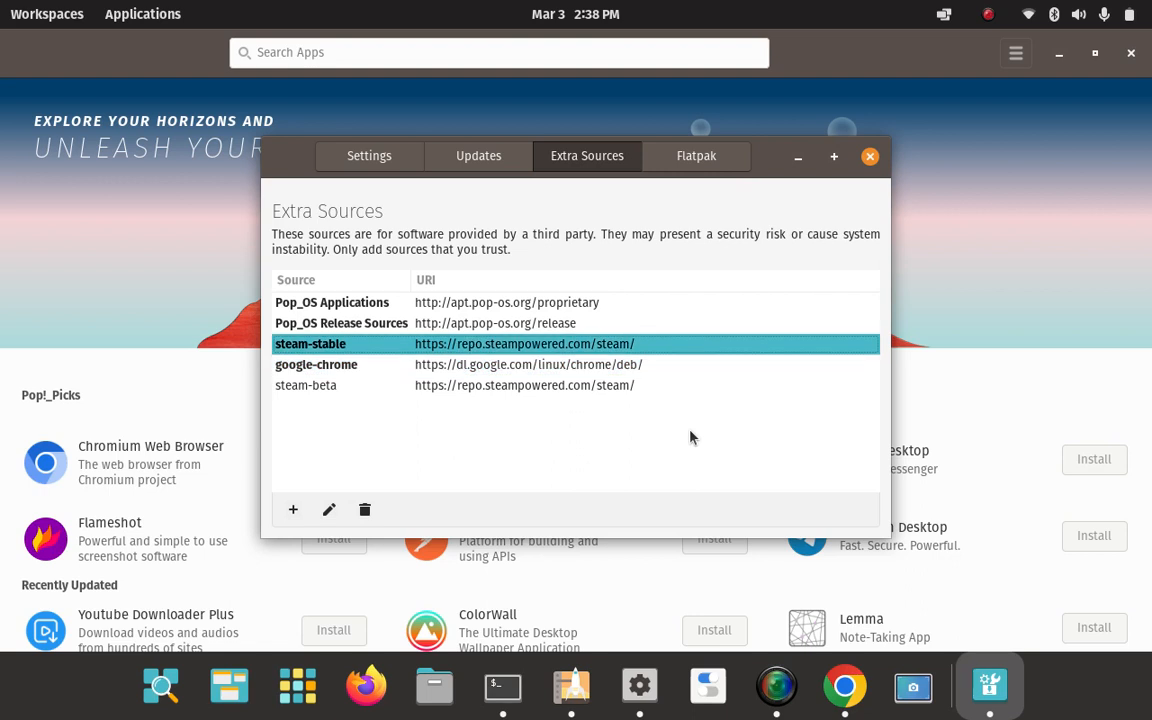
pyautogui.press('Down')
pyautogui.press('Down')
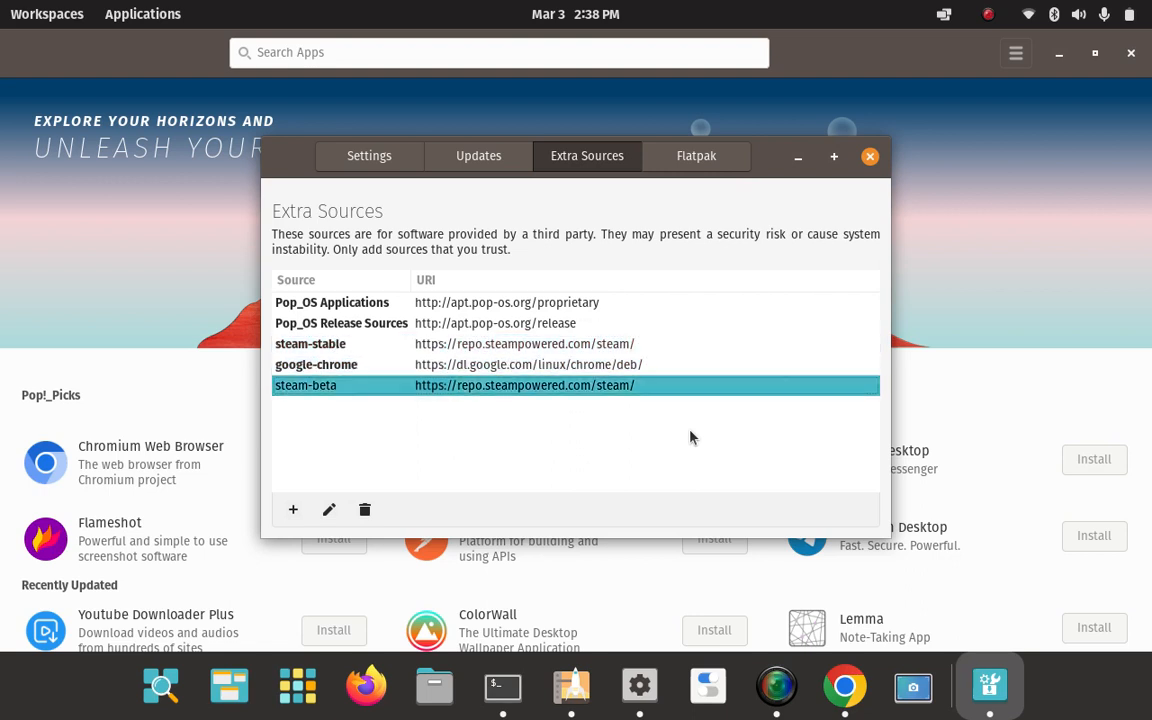
pyautogui.press('Up')
pyautogui.press('Up')
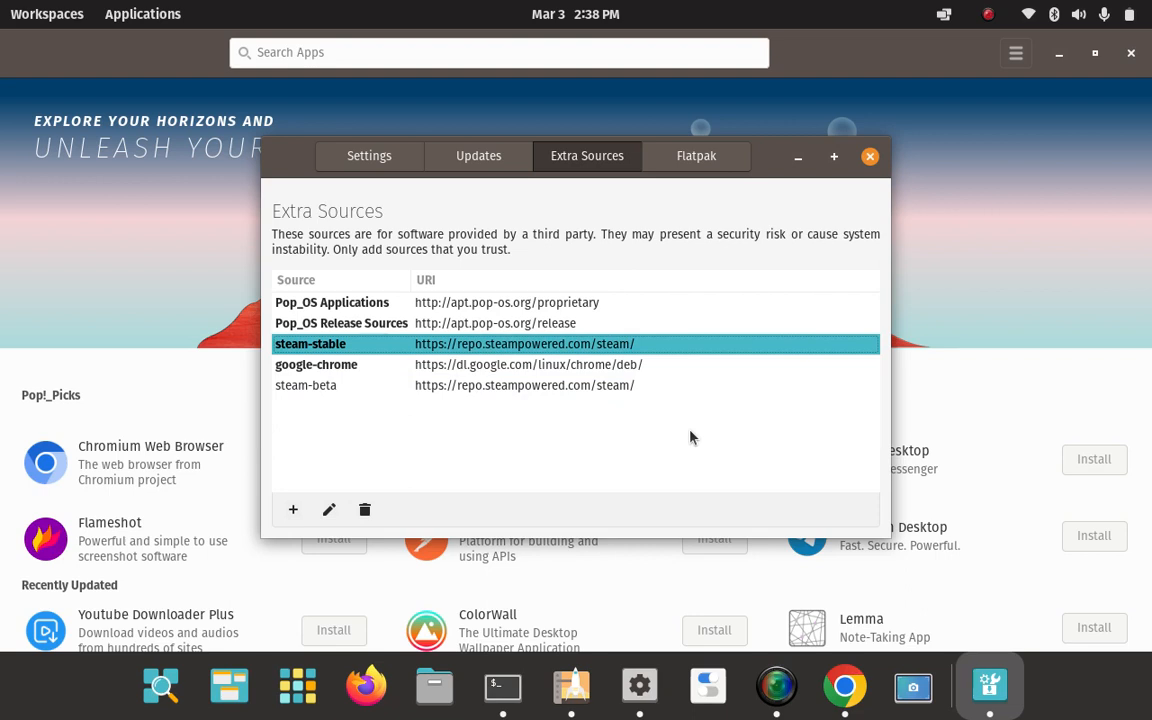
pyautogui.press('Down')
pyautogui.press('Down')
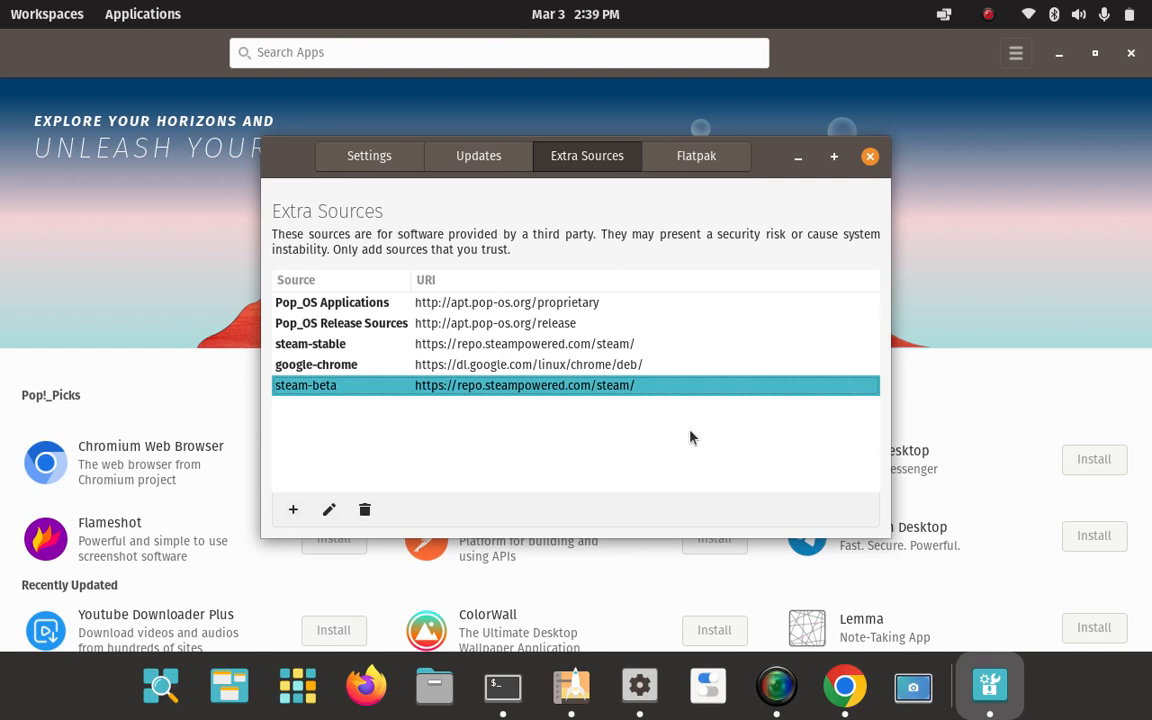
# Inspect the steam-beta source's settings without saving changes, and close the software sources dialog.
pyautogui.click(329, 511)
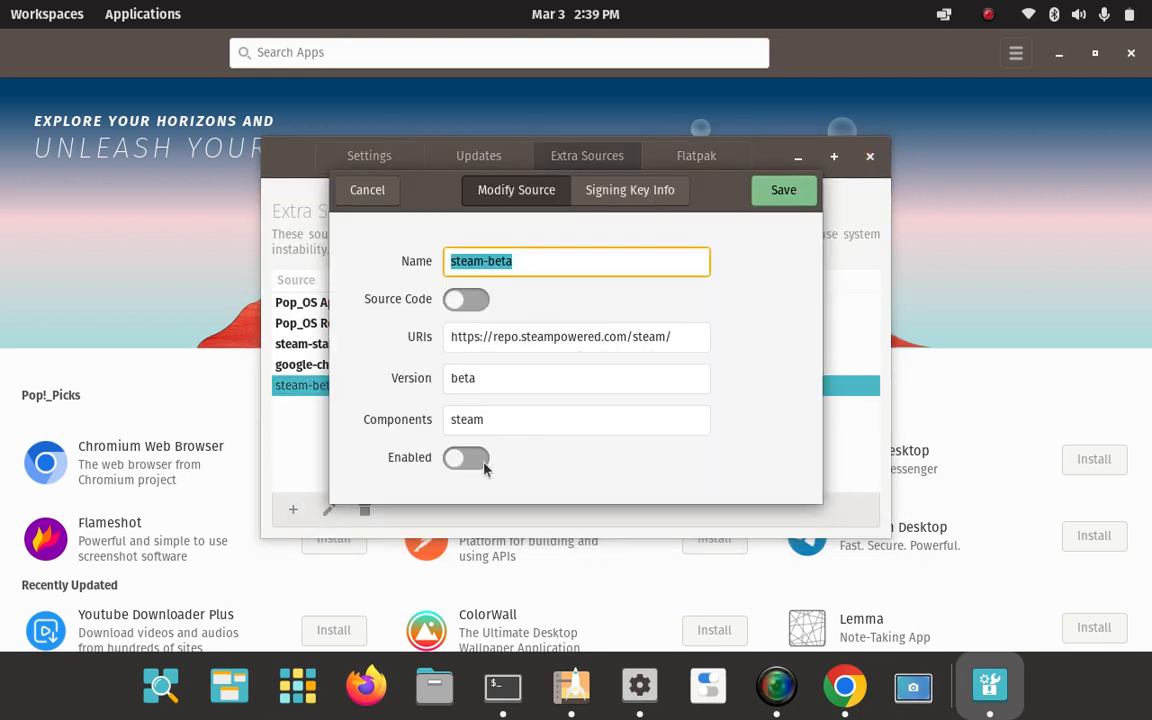
pyautogui.click(373, 195)
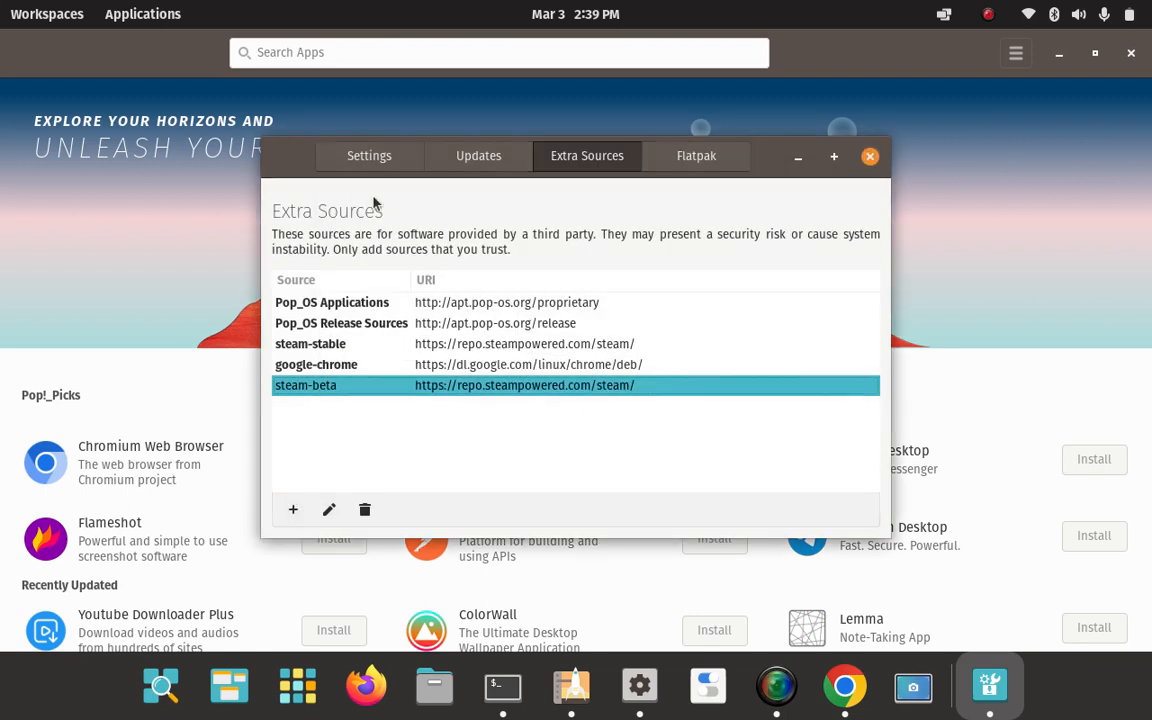
pyautogui.click(378, 342)
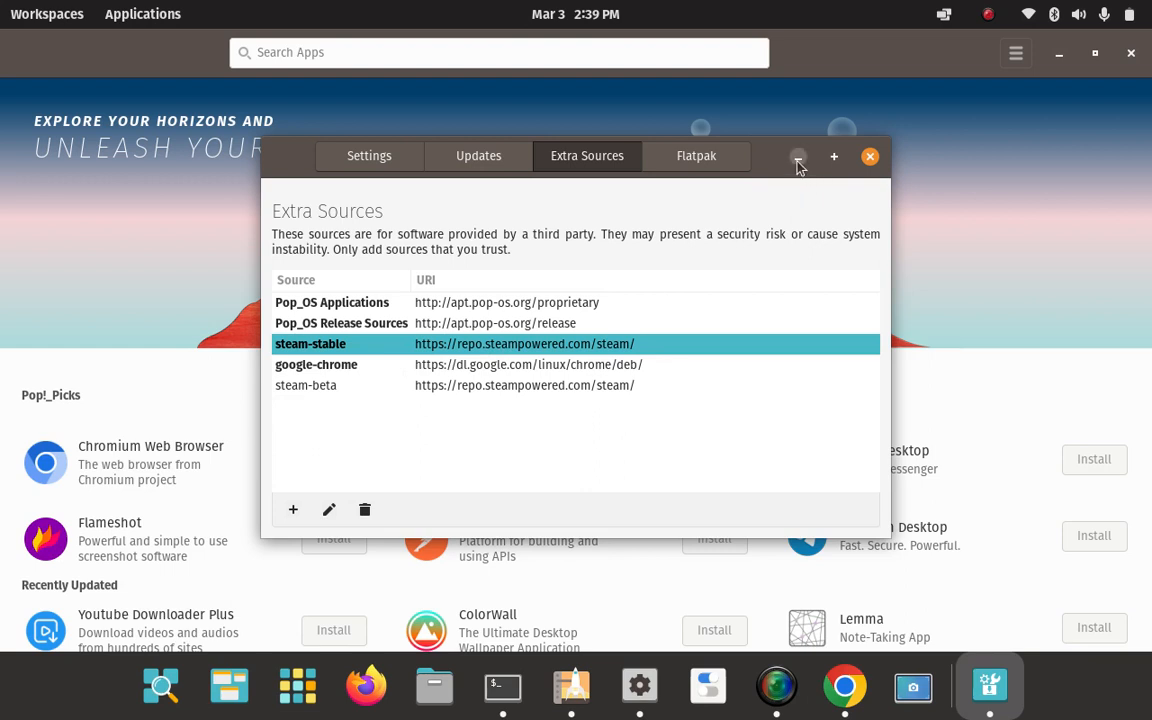
pyautogui.click(871, 158)
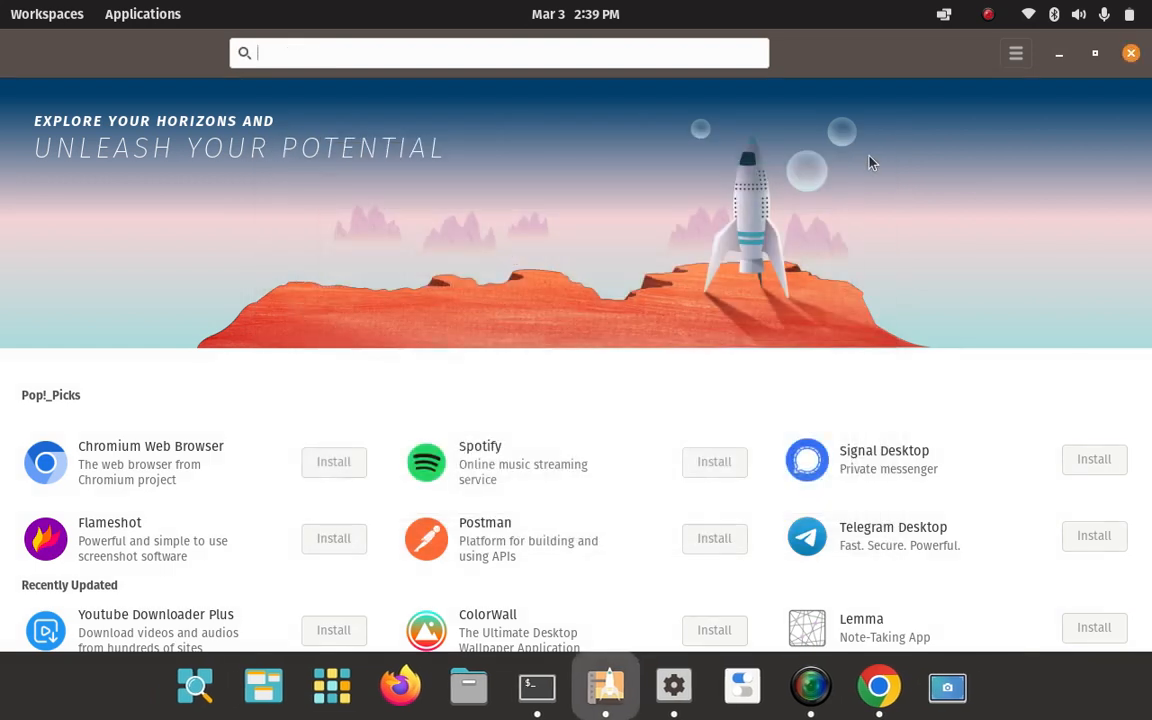
# Minimize the Pop!_Shop, switch to the terminal, and return to the home directory with a cleared screen.
pyautogui.click(1062, 55)
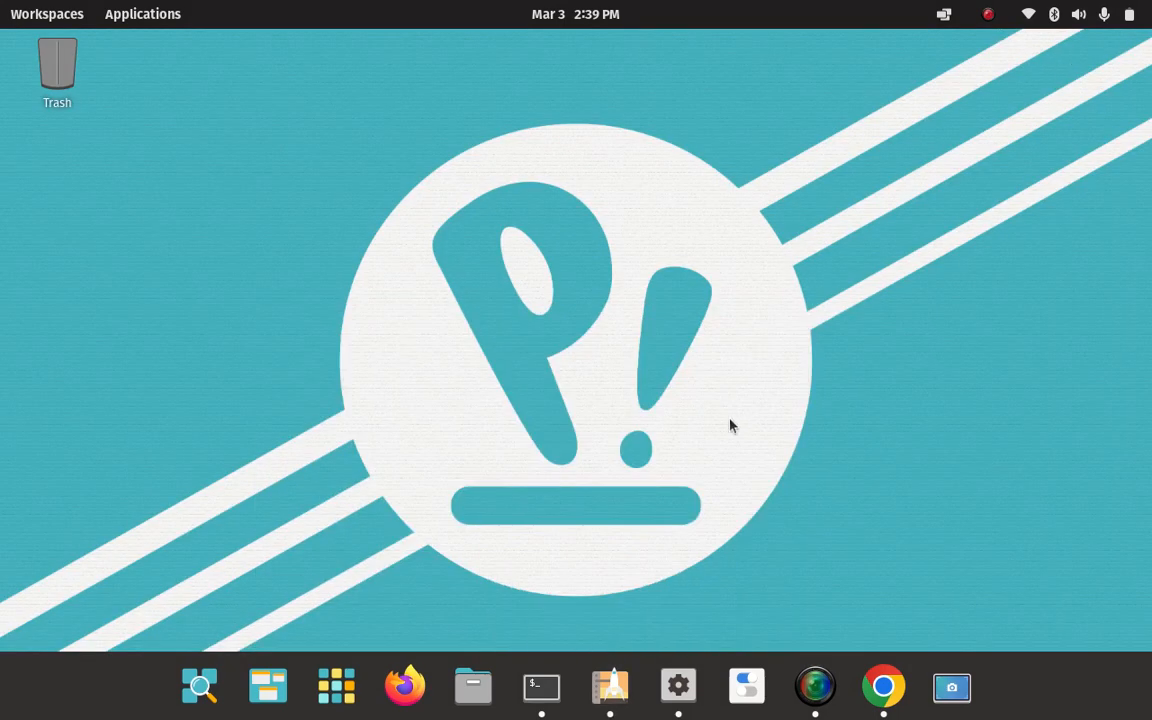
pyautogui.click(541, 686)
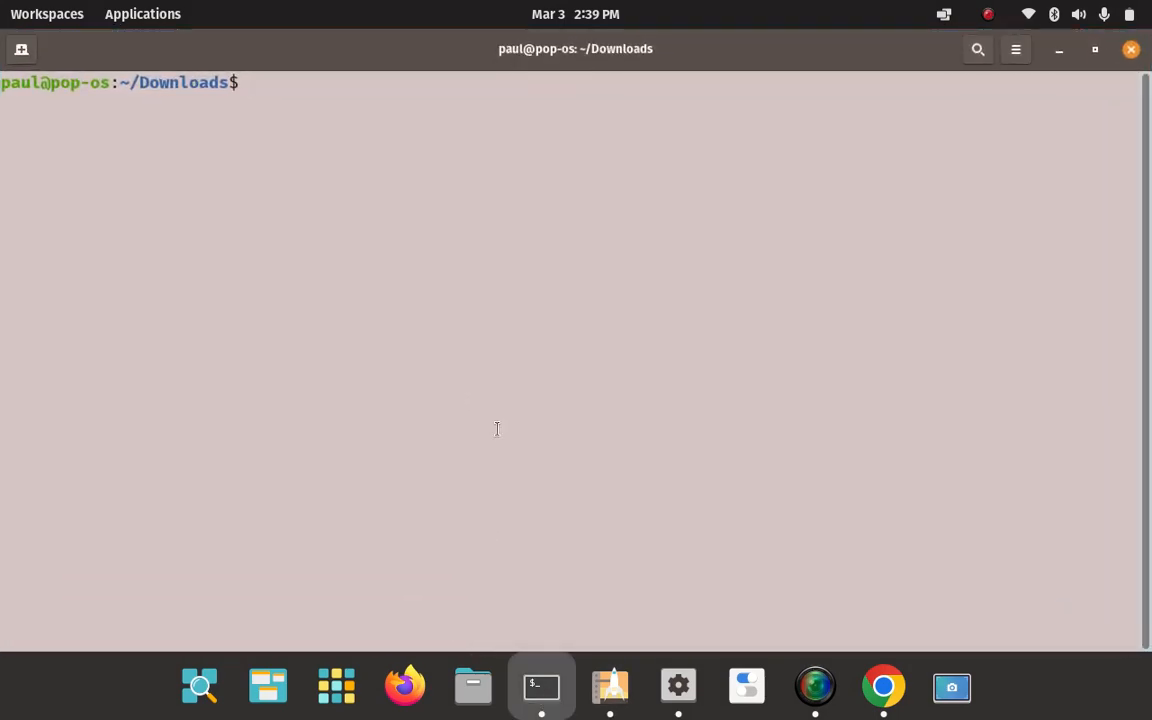
pyautogui.write('cd')
pyautogui.press('Return')
pyautogui.write('sudo apt install ./steam_latest.deb')
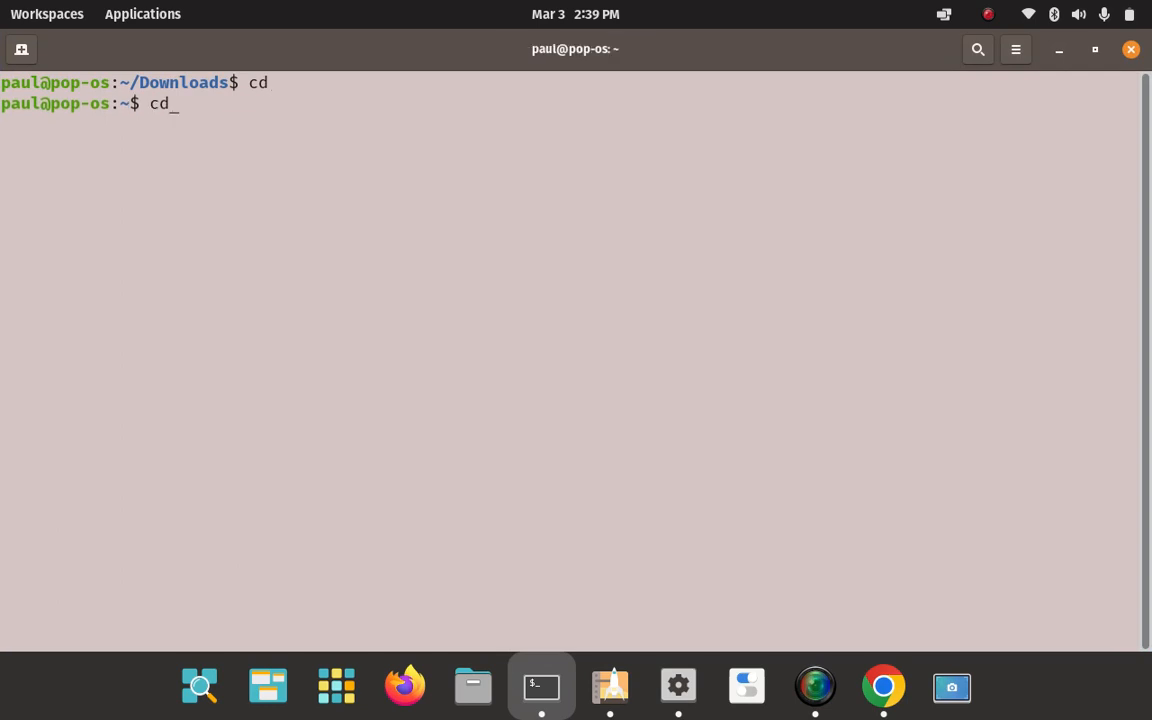
pyautogui.hotkey('ctrl', 'u')
pyautogui.write('clear')
pyautogui.press('Return')
pyautogui.write('clear')
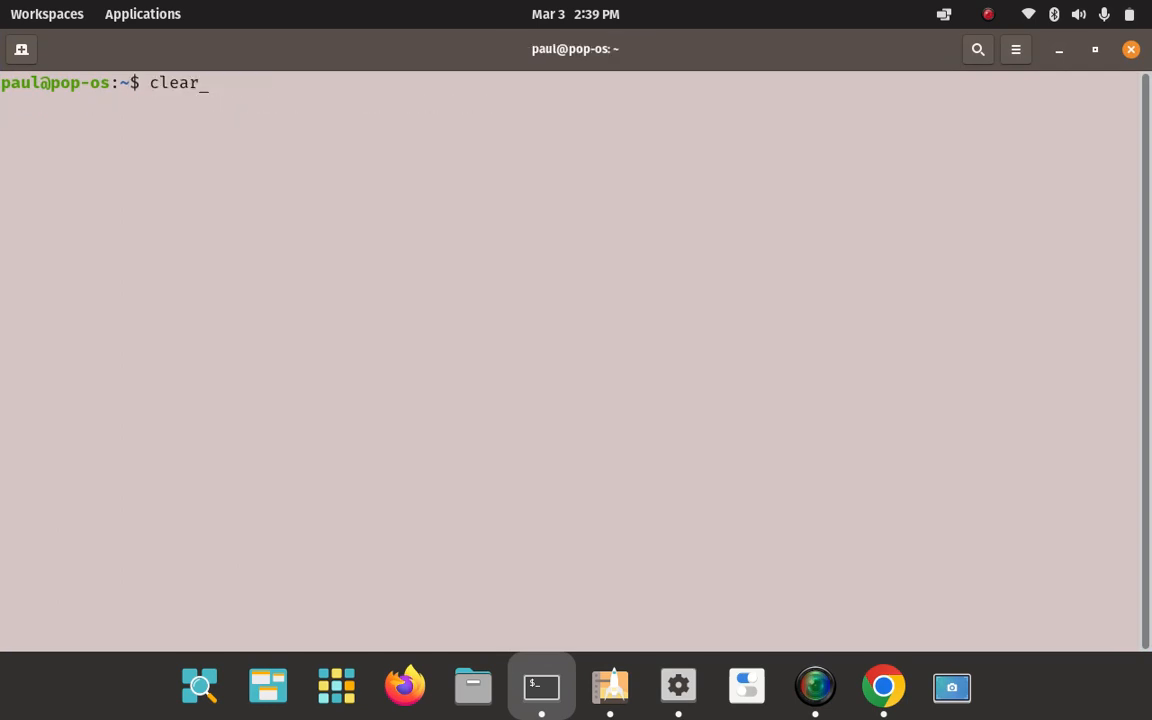
# Recall sudo apt update && sudo apt full-upgrade from the command history and run it.
pyautogui.press('Up')
pyautogui.press('Up')
pyautogui.press('Up')
pyautogui.press('Up')
pyautogui.press('Up')
pyautogui.press('Up')
pyautogui.press('Up')
pyautogui.press('Up')
pyautogui.press('Up')
pyautogui.press('Up')
pyautogui.press('Up')
pyautogui.press('Up')
pyautogui.press('Up')
pyautogui.press('Up')
pyautogui.press('Up')
pyautogui.press('Up')
pyautogui.press('Up')
pyautogui.press('Up')
pyautogui.press('Up')
pyautogui.press('Up')
pyautogui.press('Up')
pyautogui.press('Up')
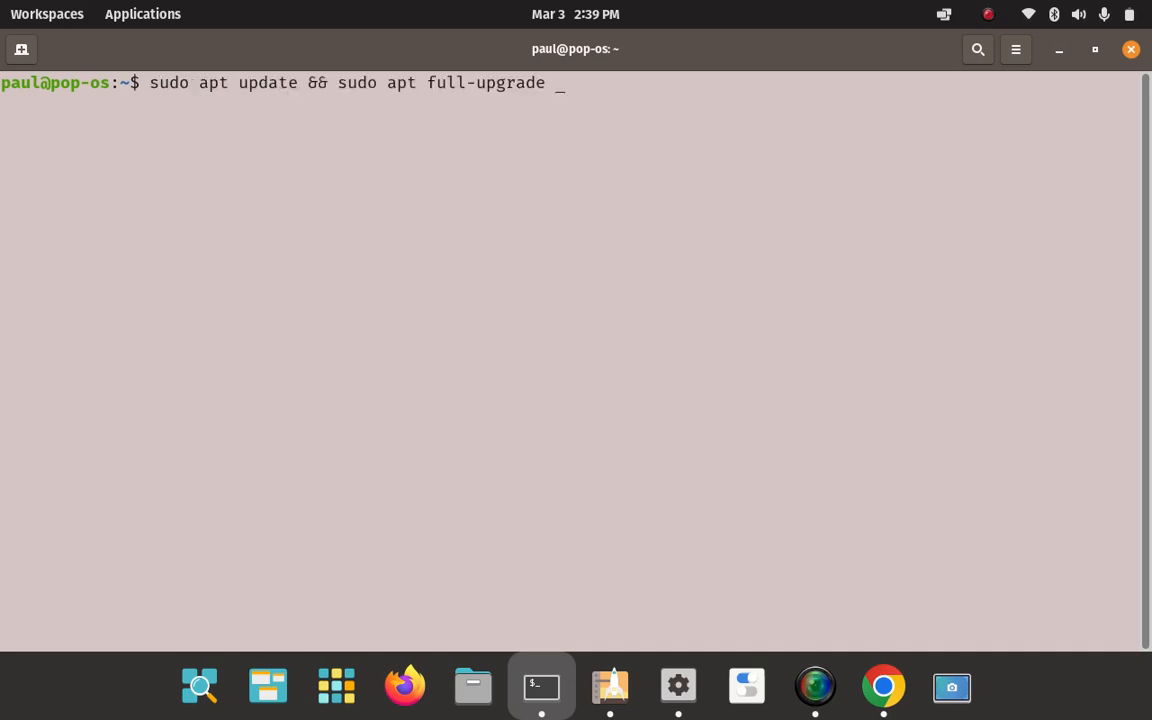
pyautogui.press('Down')
pyautogui.press('Return')
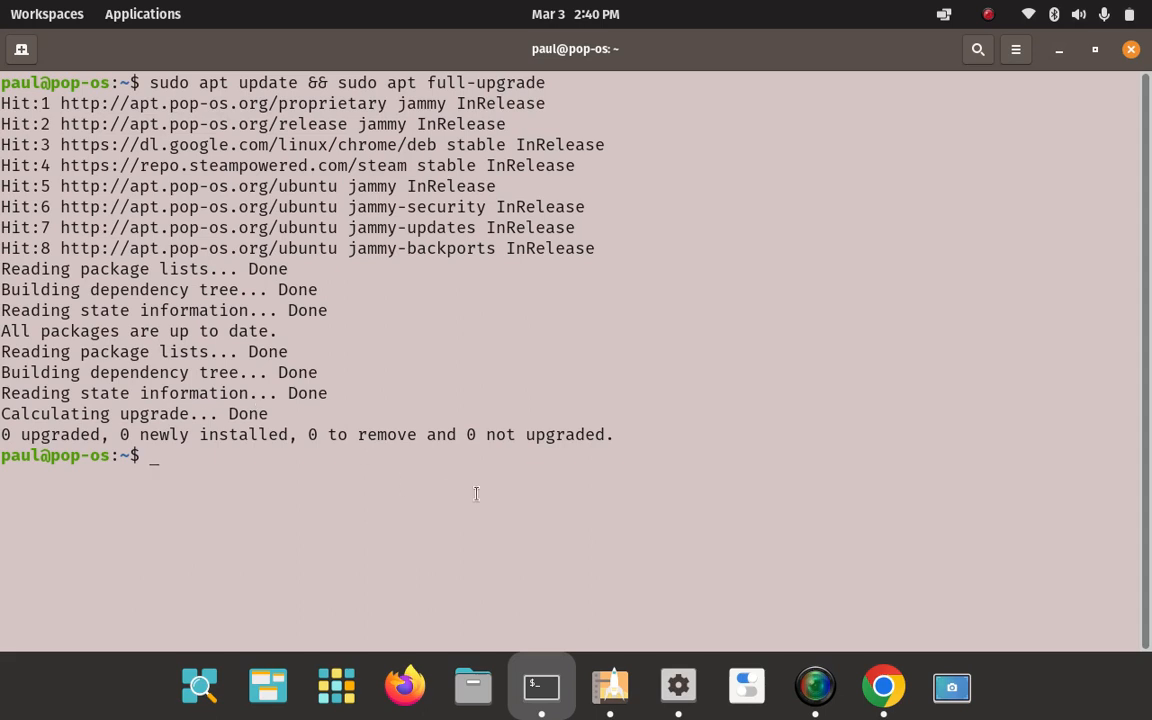
# Clear the update output and minimize the terminal window.
pyautogui.write('clear')
pyautogui.press('Return')
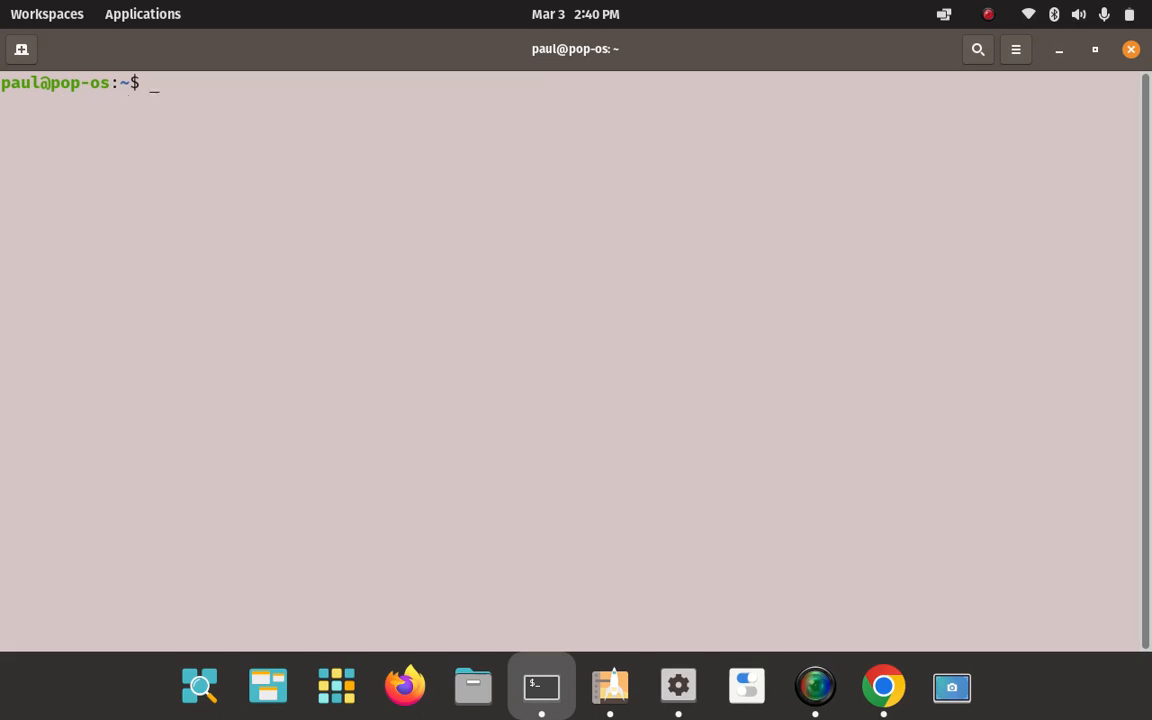
pyautogui.click(1058, 53)
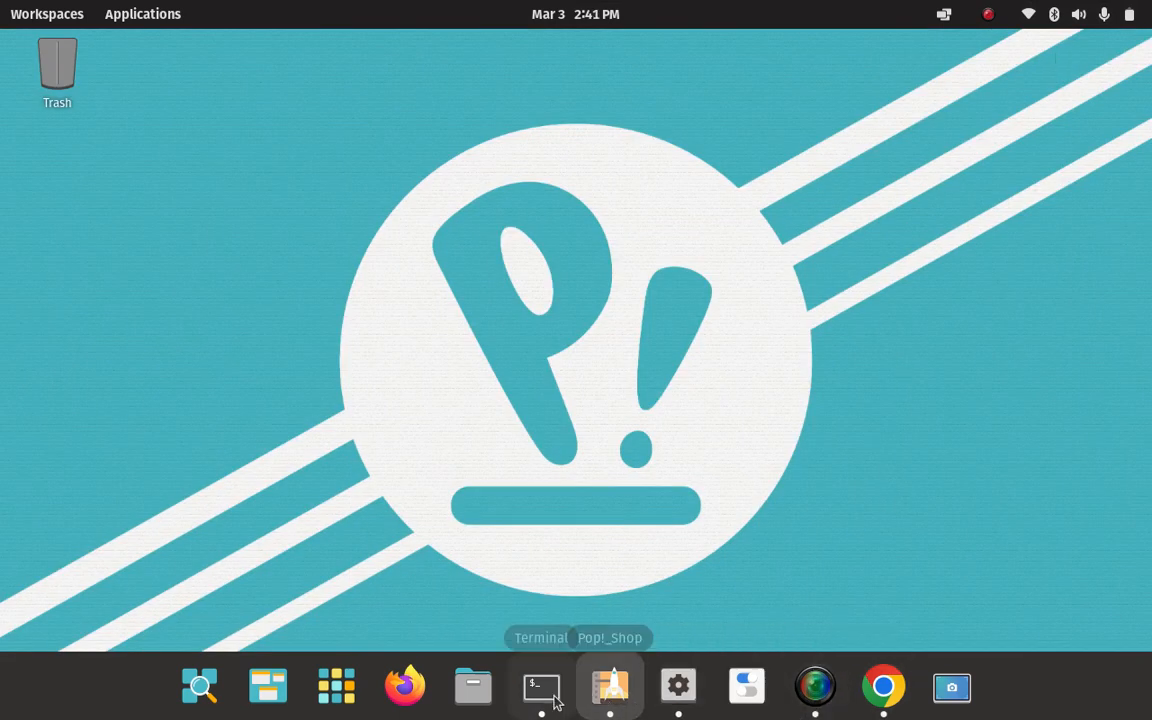
# Pin Steam to the dash from the application library, close the library and dismiss the notification.
pyautogui.click(338, 686)
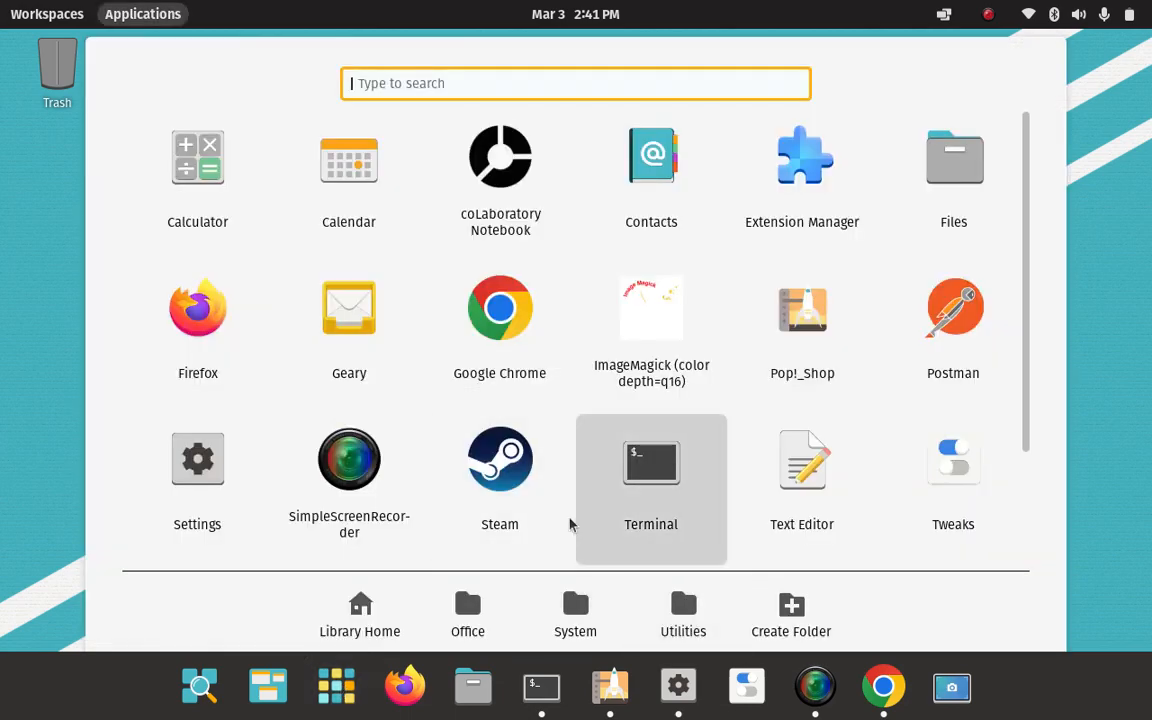
pyautogui.click(683, 615)
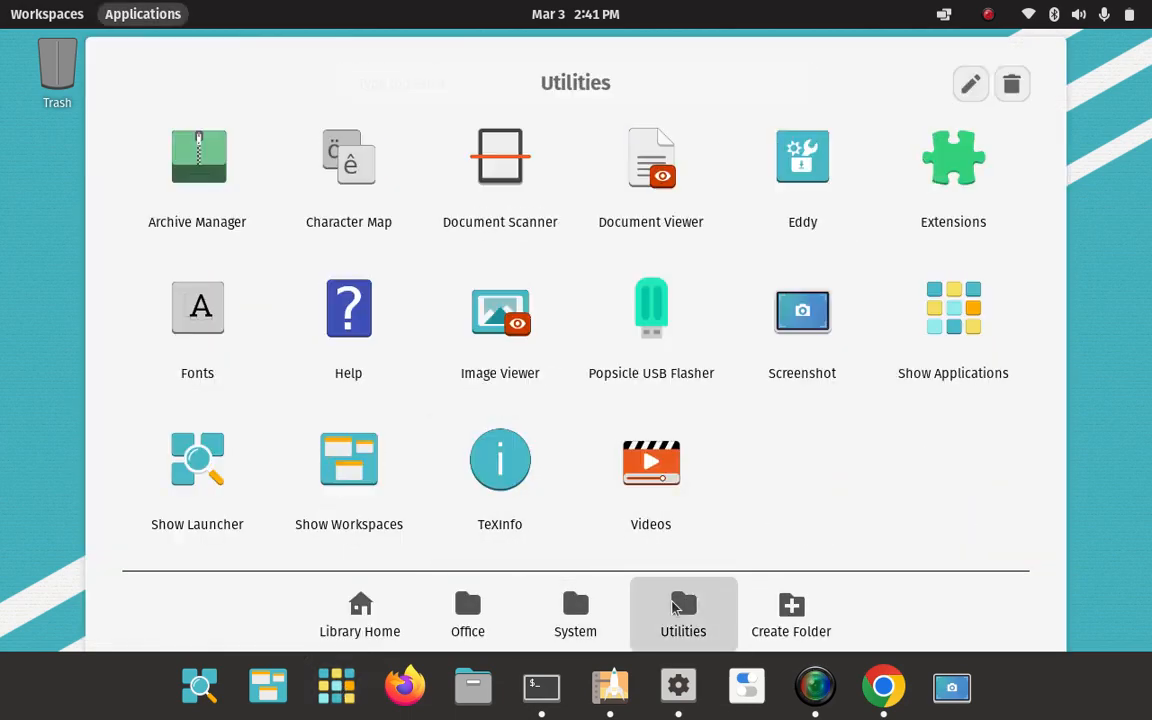
pyautogui.click(358, 627)
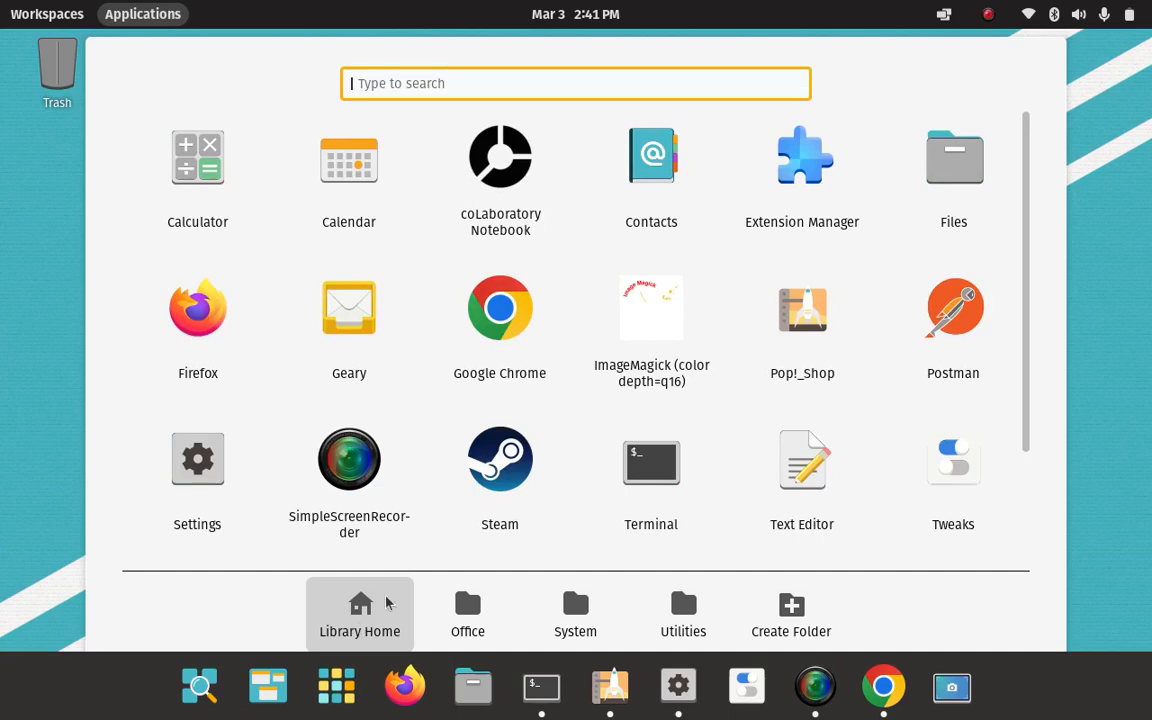
pyautogui.rightClick(498, 466)
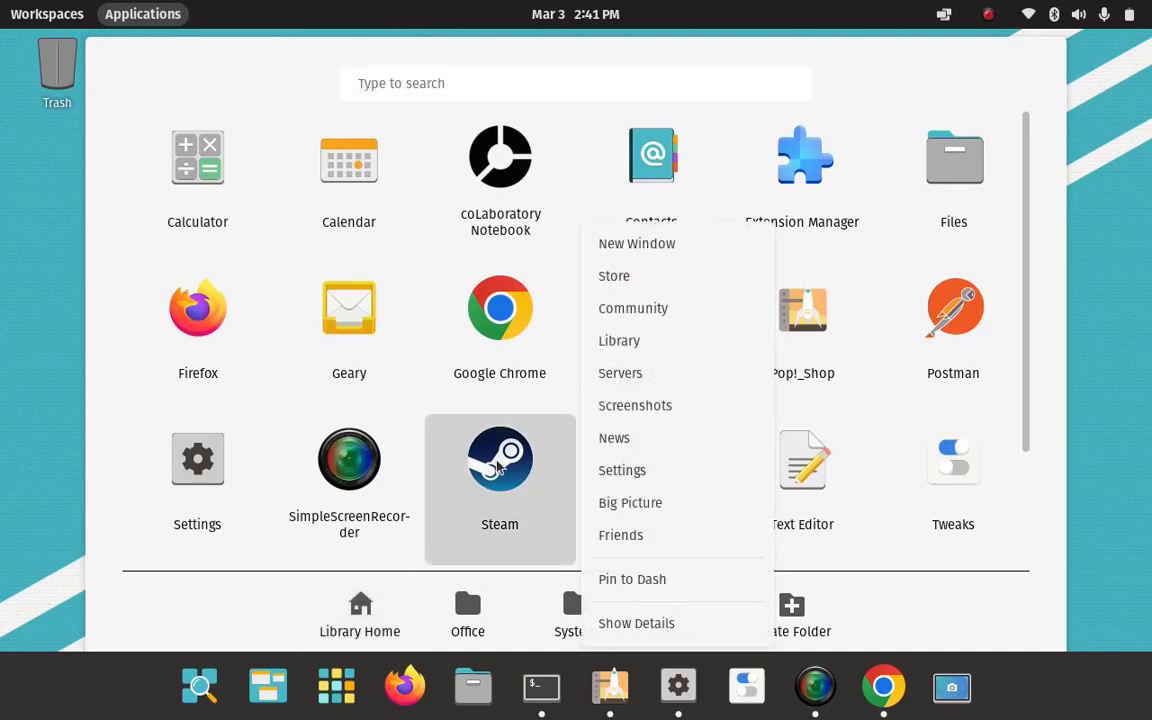
pyautogui.click(646, 580)
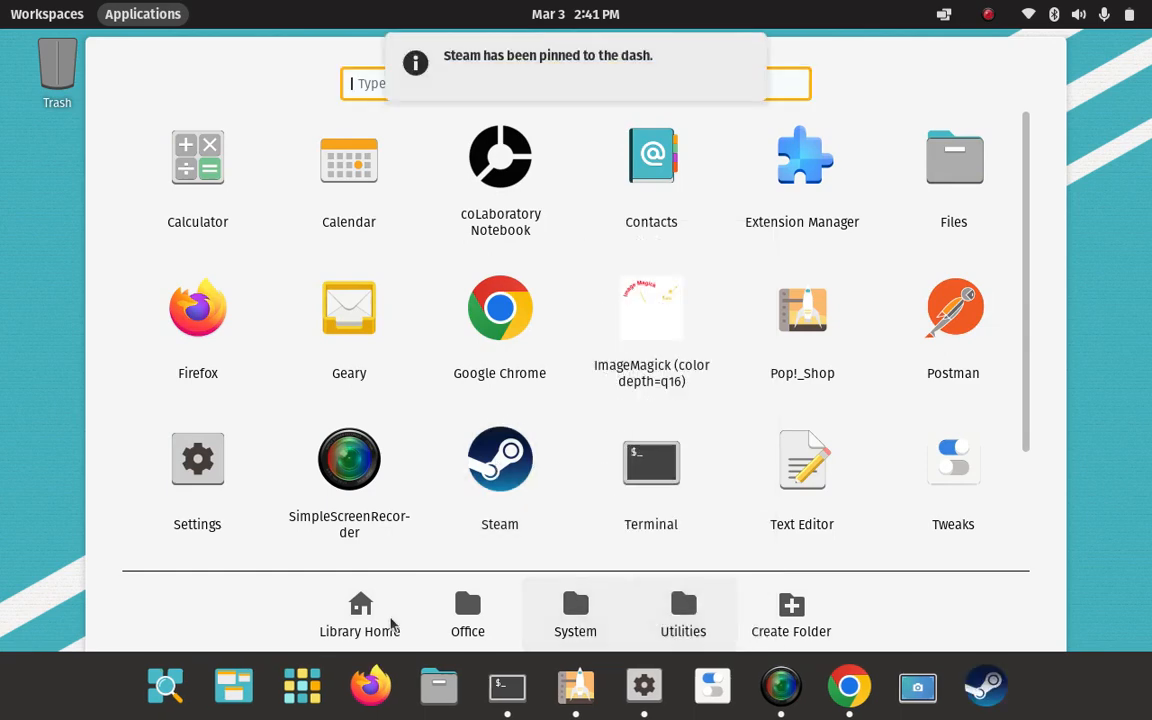
pyautogui.click(67, 598)
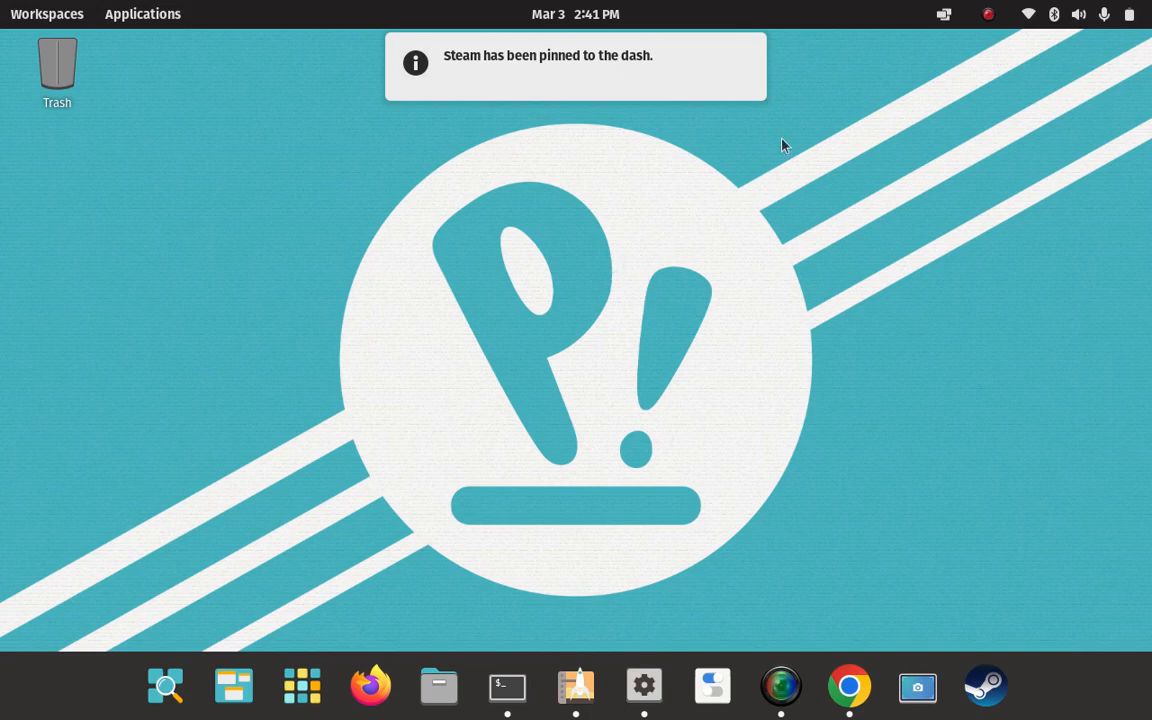
pyautogui.click(744, 55)
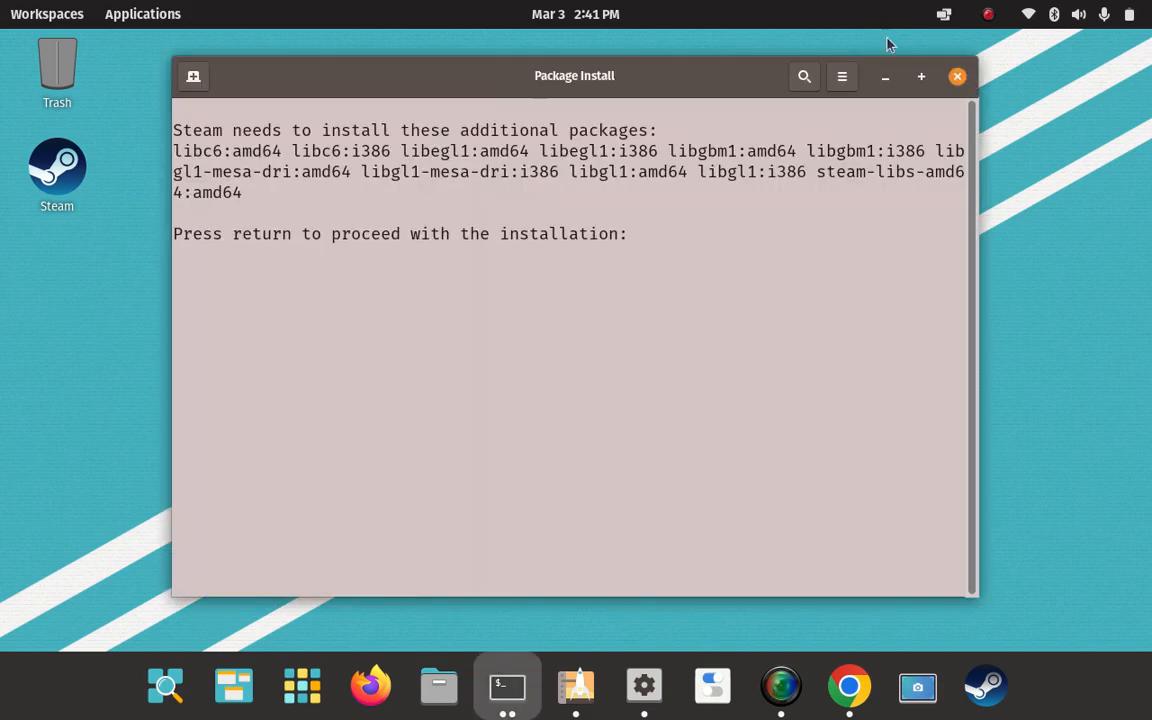
# Maximize the Package Install window and install Steam's additional packages, authenticating with the account password.
pyautogui.click(921, 77)
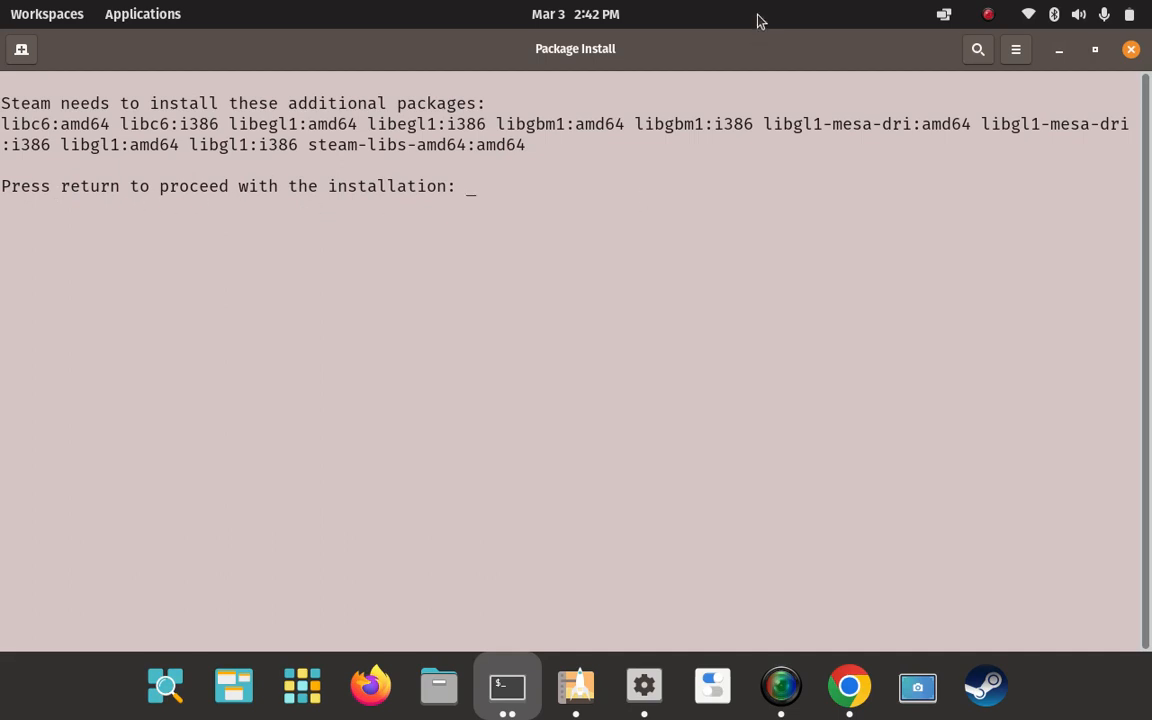
pyautogui.press('Return')
pyautogui.write('••••')
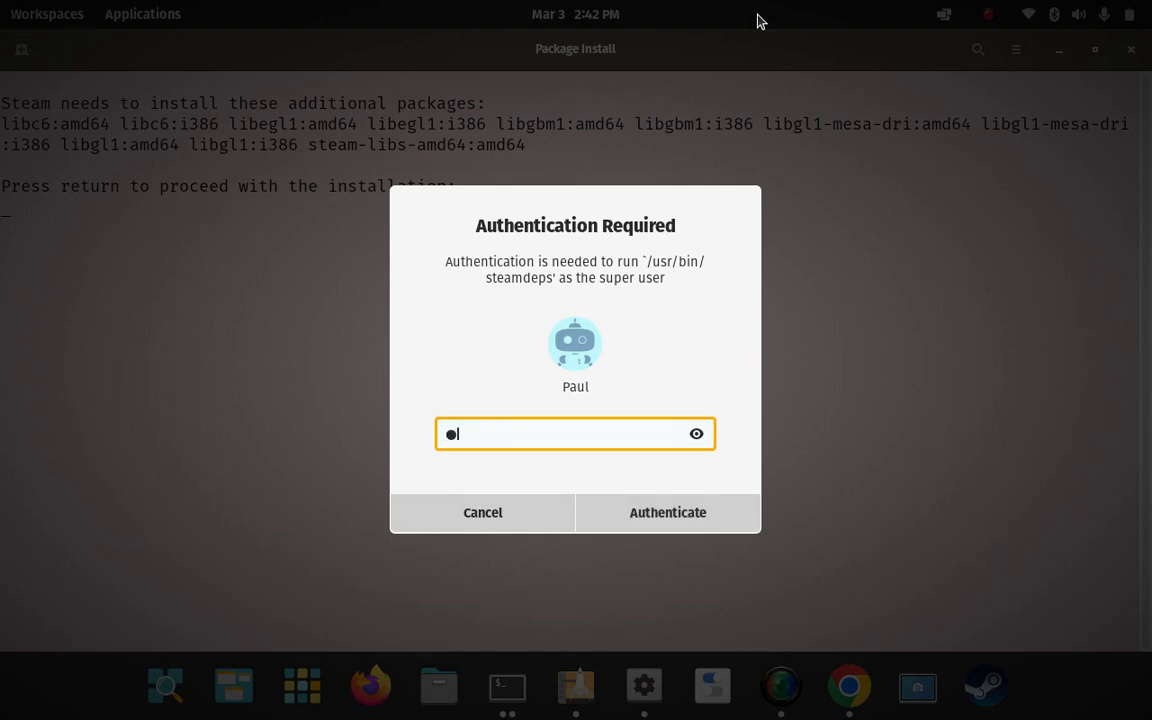
pyautogui.write('••••')
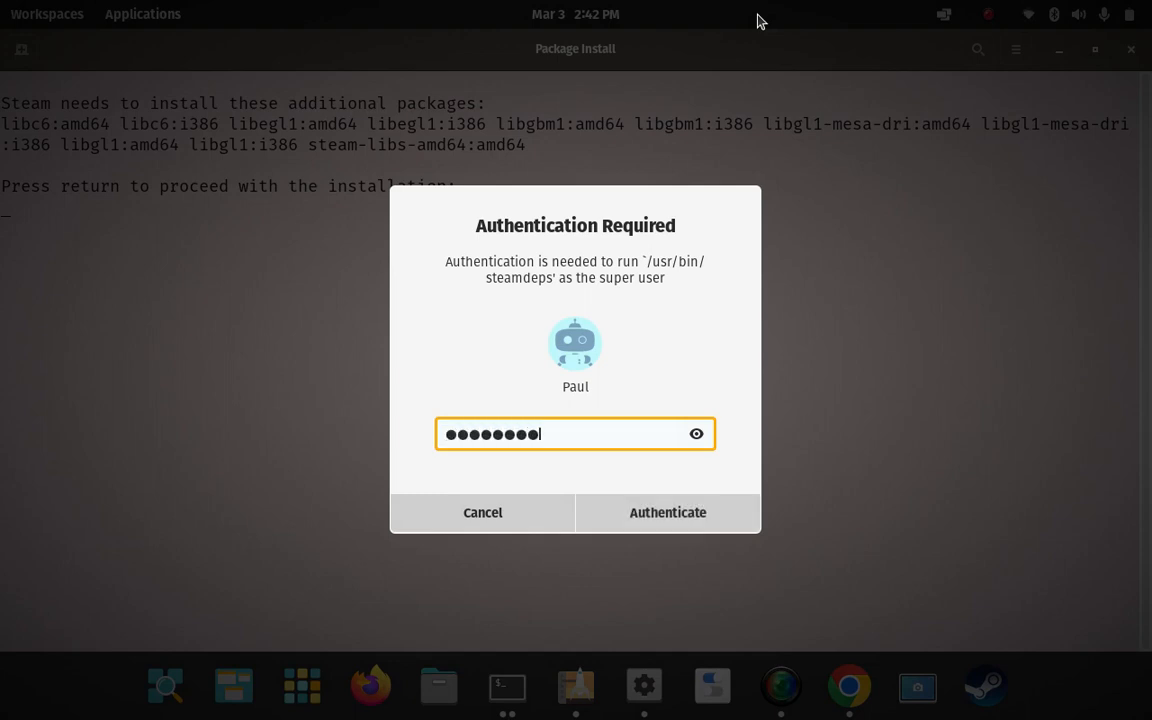
pyautogui.press('Return')
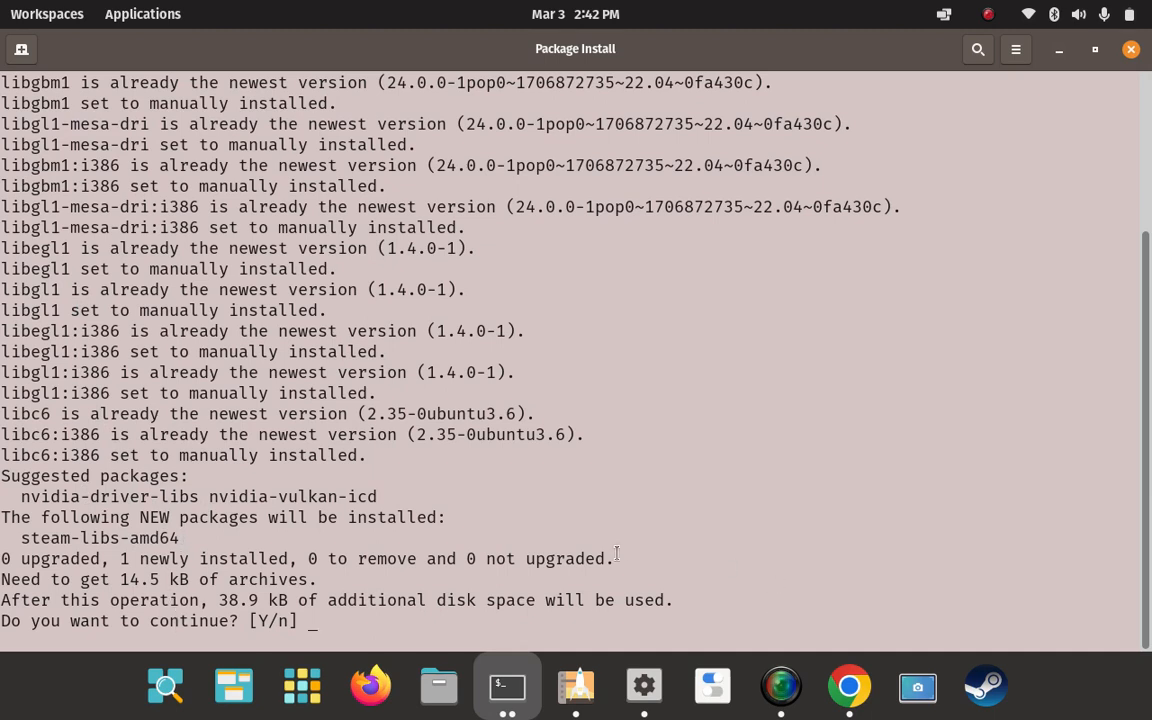
pyautogui.press('Return')
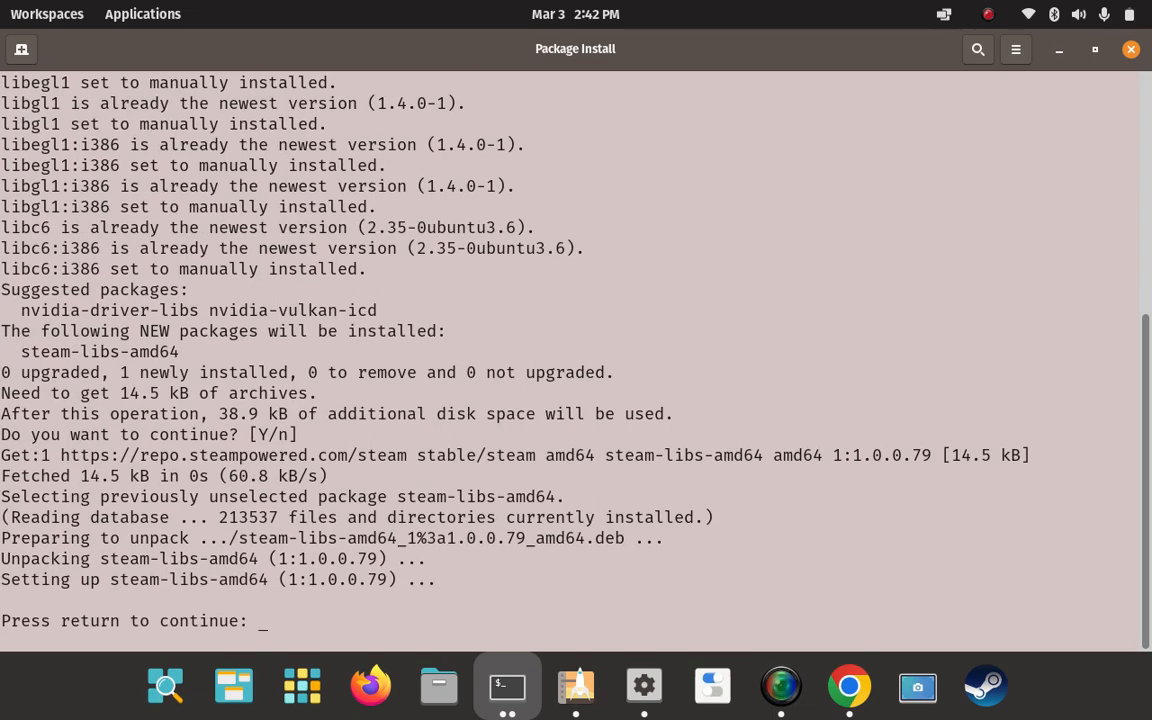
pyautogui.press('Return')
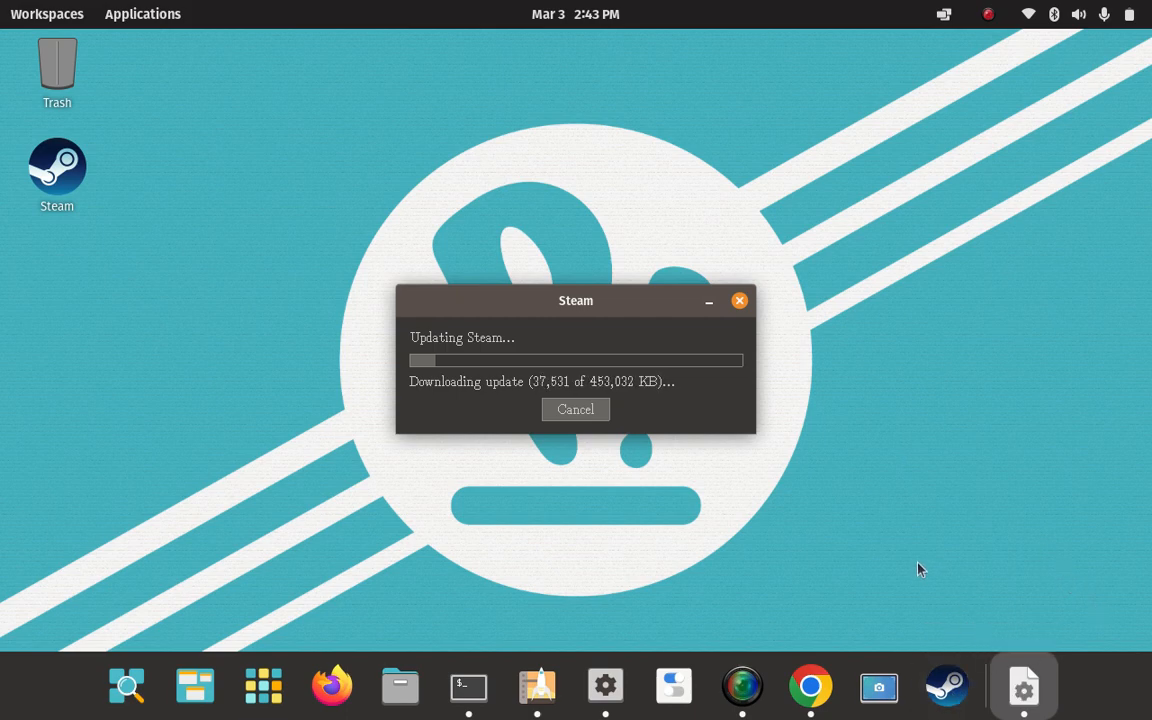
# Pause and resume the screen recording in SimpleScreenRecorder, leaving the recorder window minimized.
pyautogui.click(745, 688)
pyautogui.click(348, 114)
pyautogui.click(369, 114)
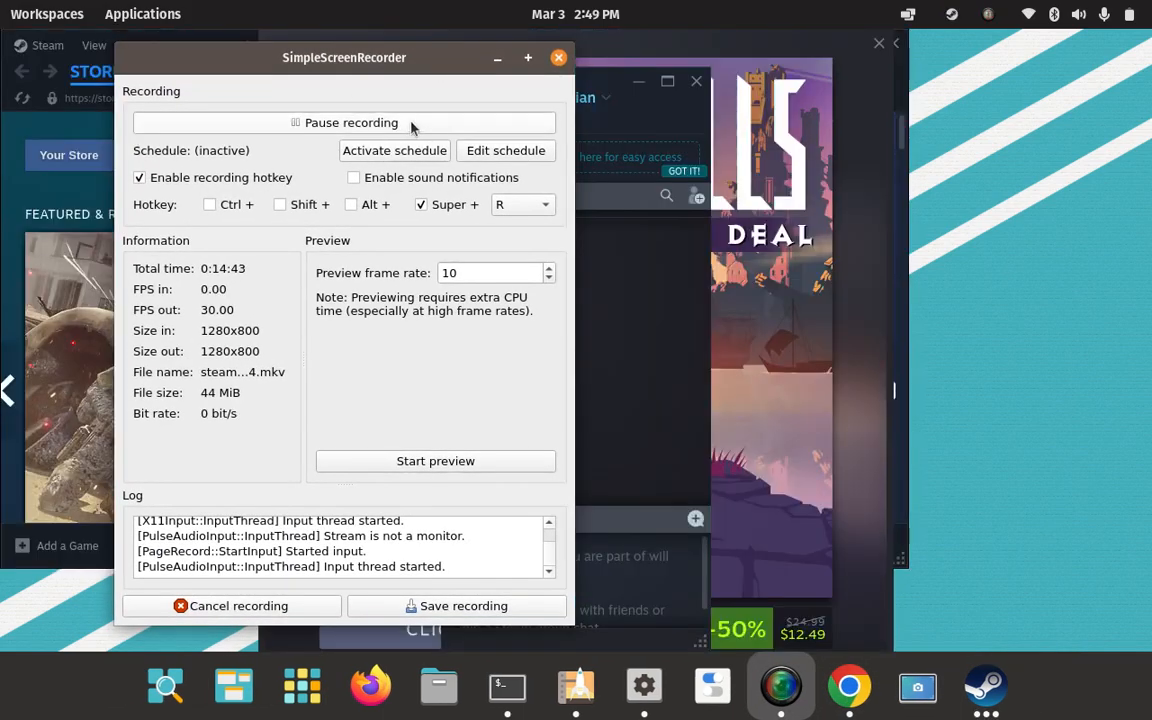
pyautogui.click(496, 58)
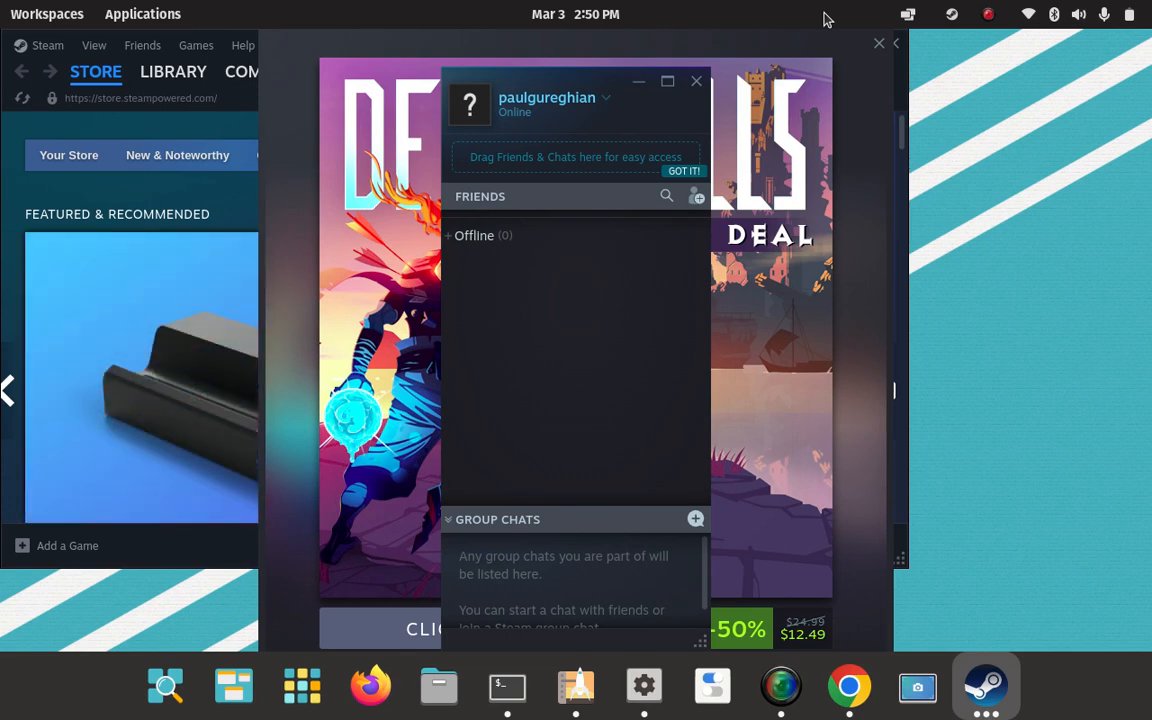
# Close the Steam friends list and the Dead Cells deal window, and maximize the main Steam window.
pyautogui.click(697, 83)
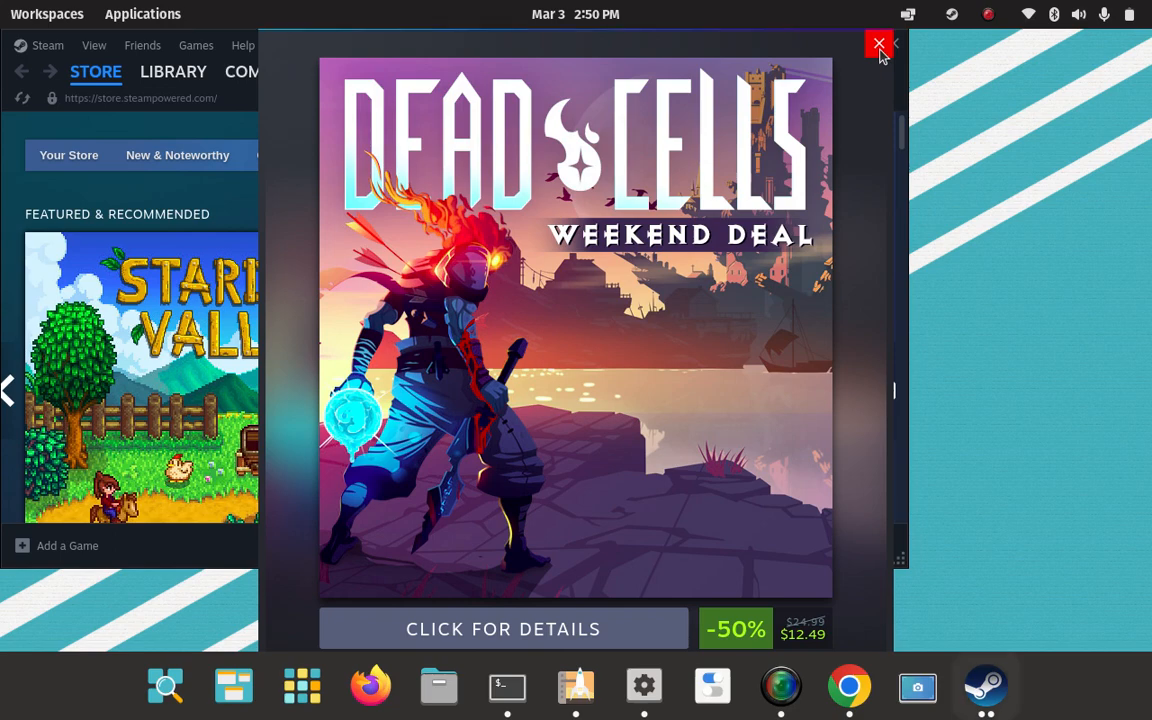
pyautogui.click(880, 50)
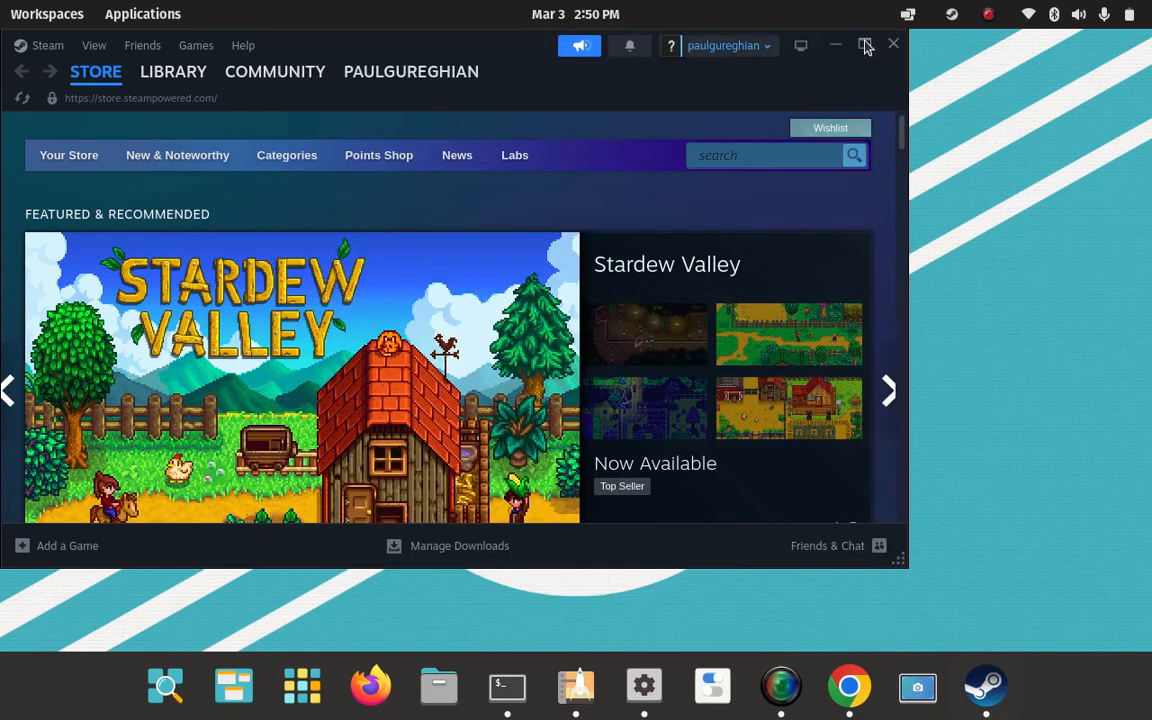
pyautogui.click(865, 45)
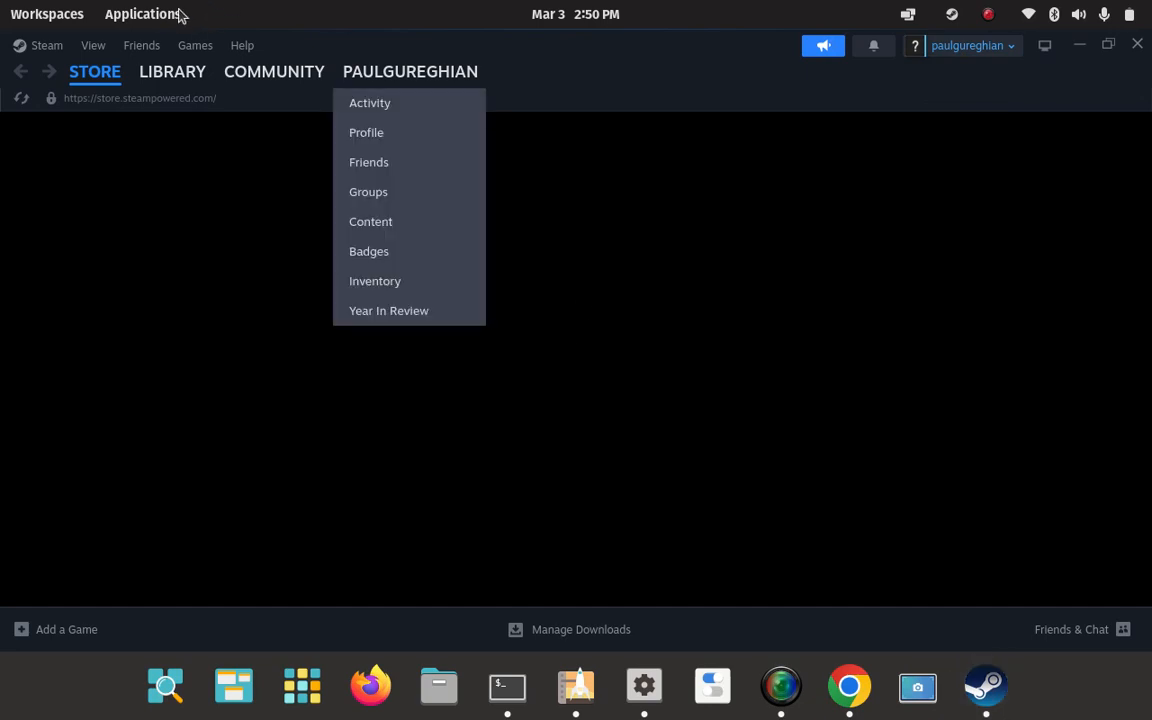
# Check the Steam client's branch, version and build dates in About Steam and close the dialog.
pyautogui.moveTo(172, 72)
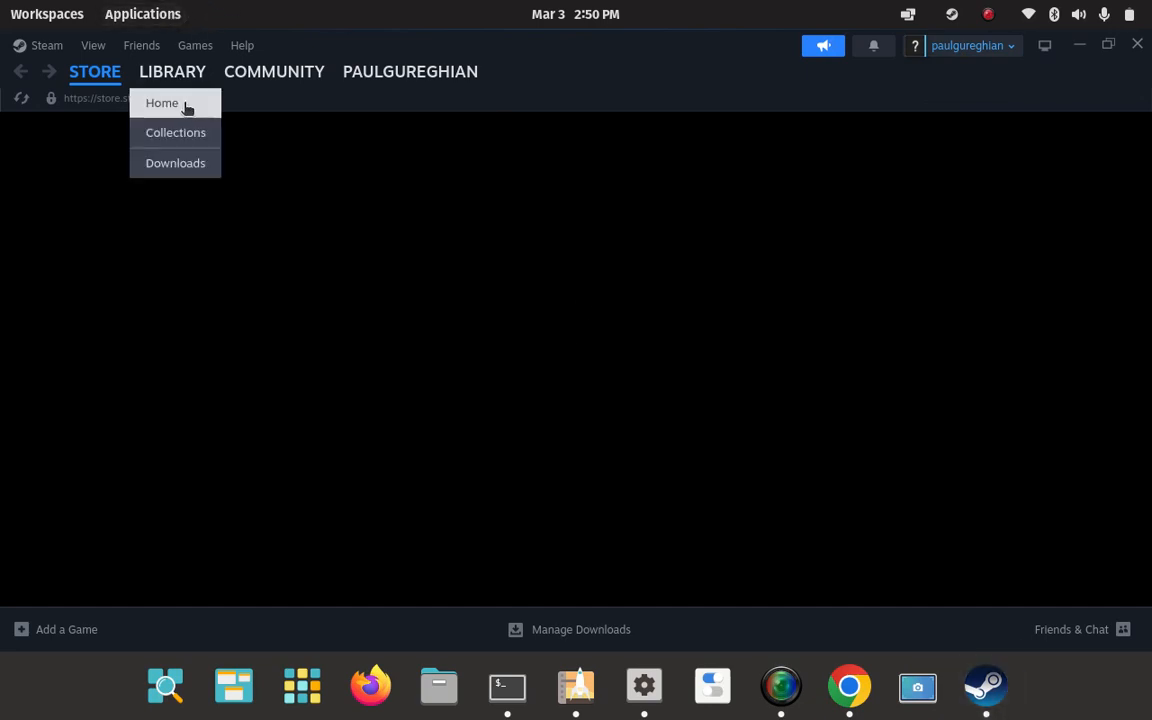
pyautogui.click(253, 51)
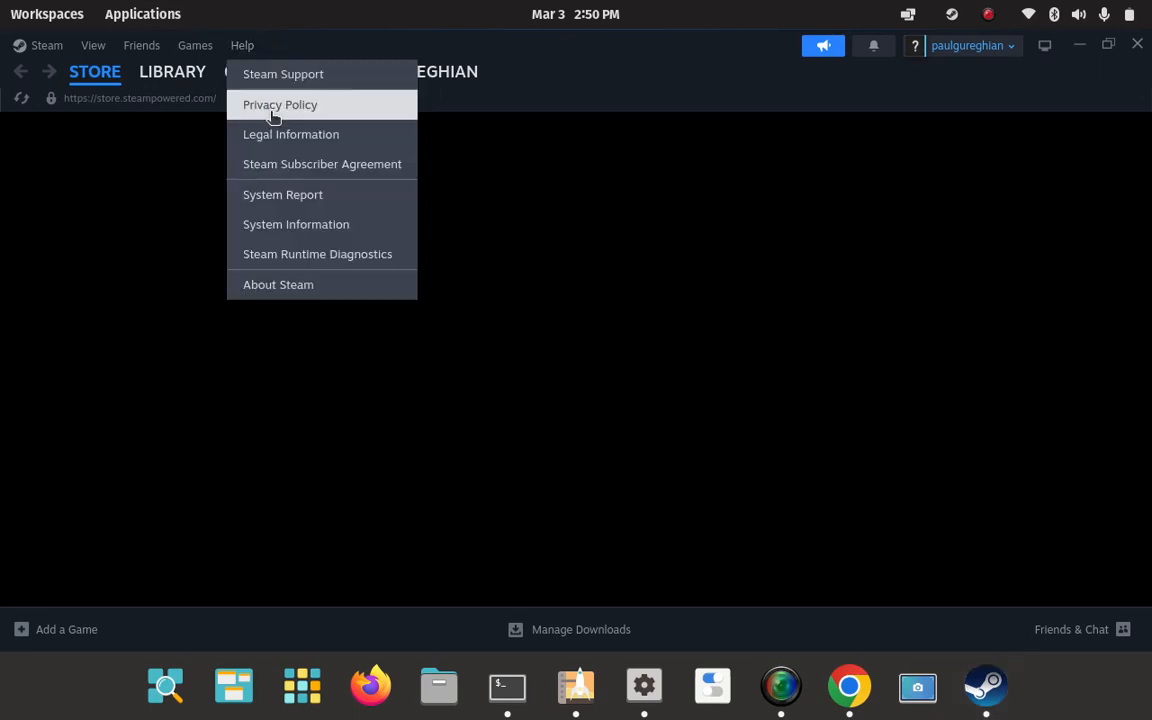
pyautogui.click(328, 287)
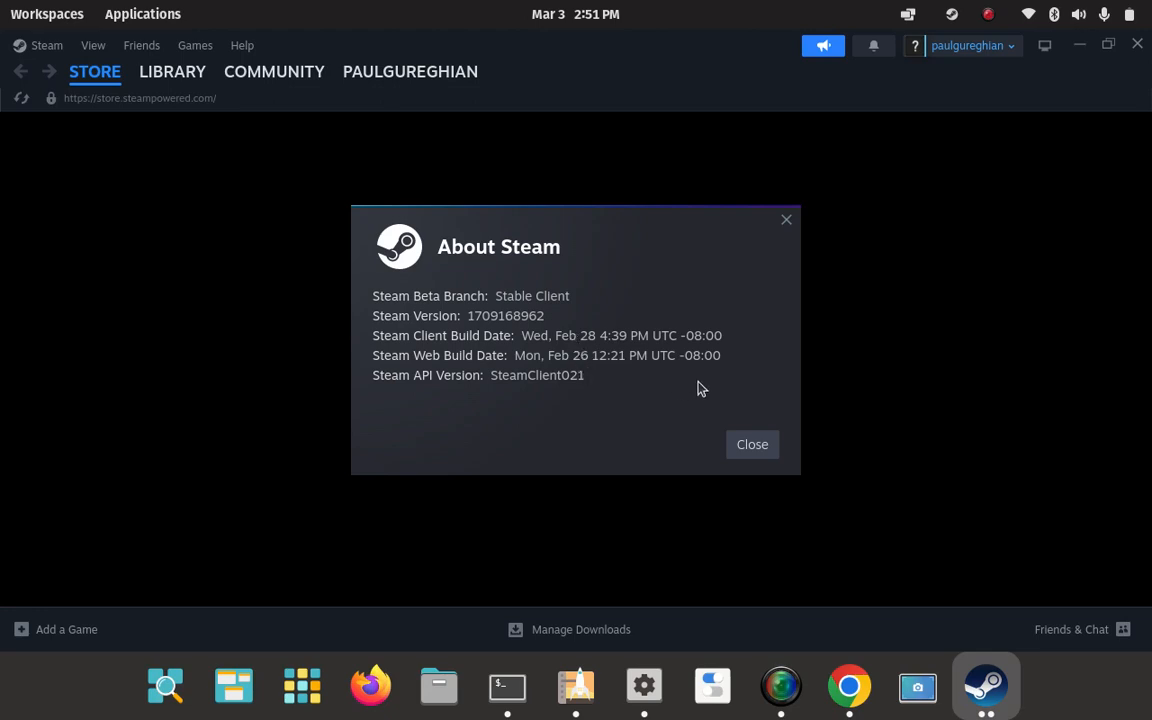
pyautogui.click(752, 446)
pyautogui.click(247, 48)
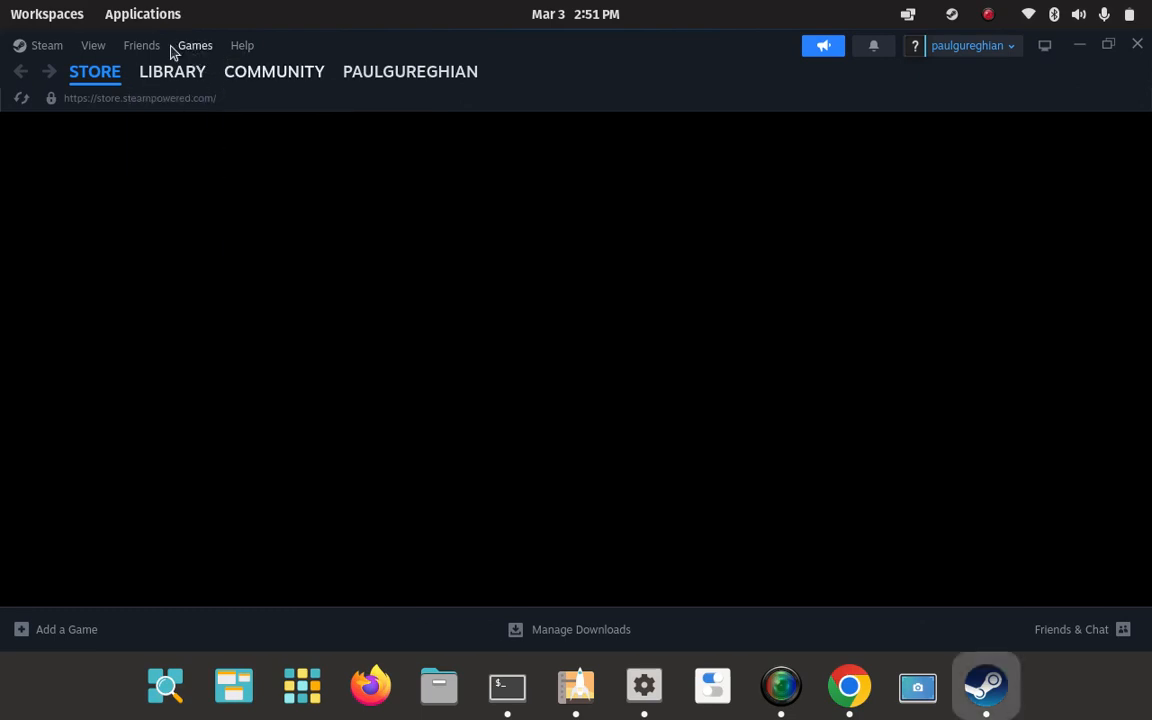
# View the Account page of the Steam settings and close the settings window without changes.
pyautogui.click(48, 48)
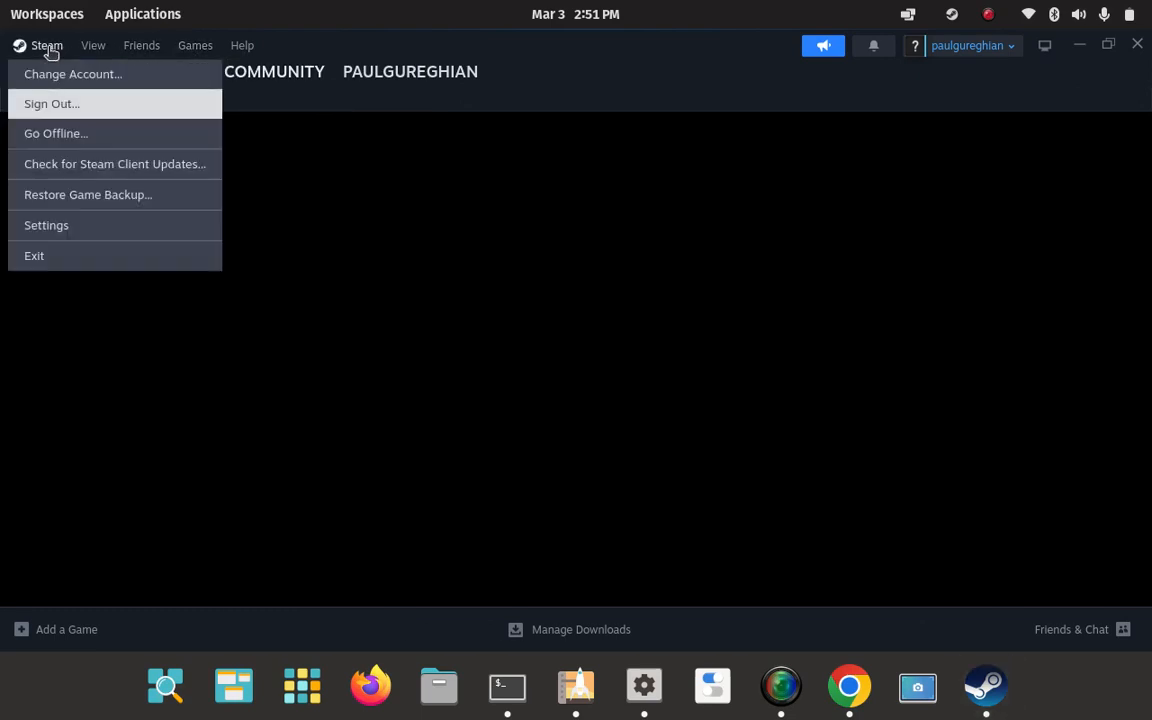
pyautogui.click(106, 227)
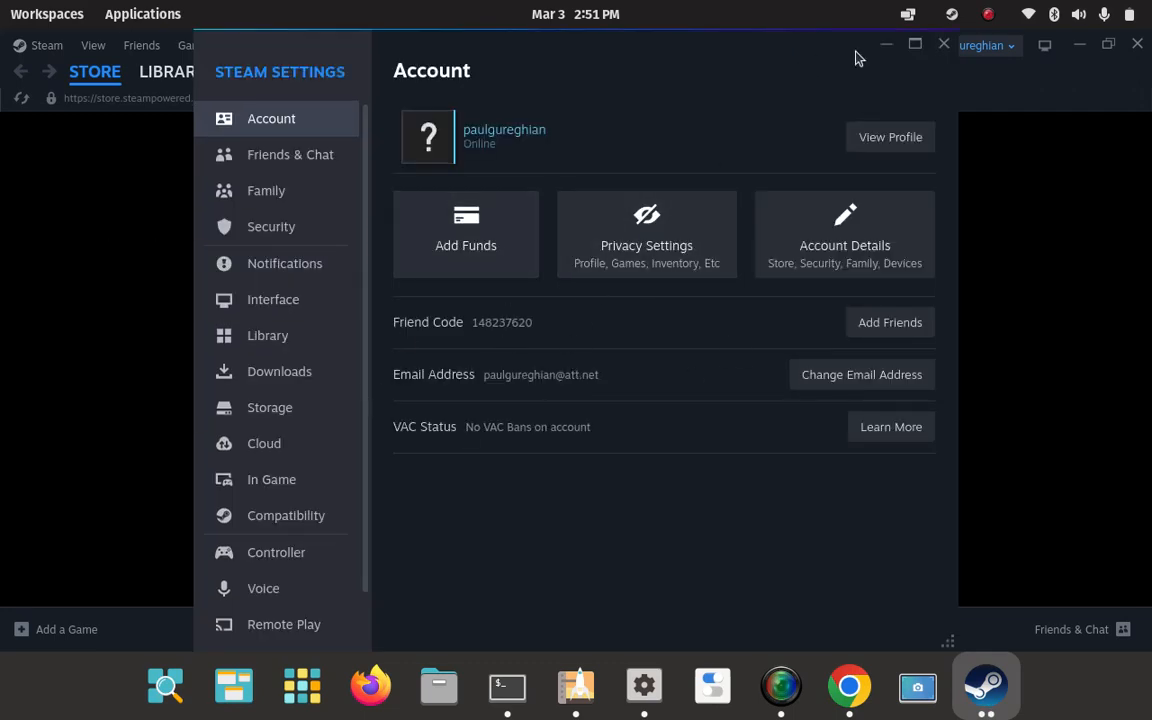
pyautogui.click(946, 46)
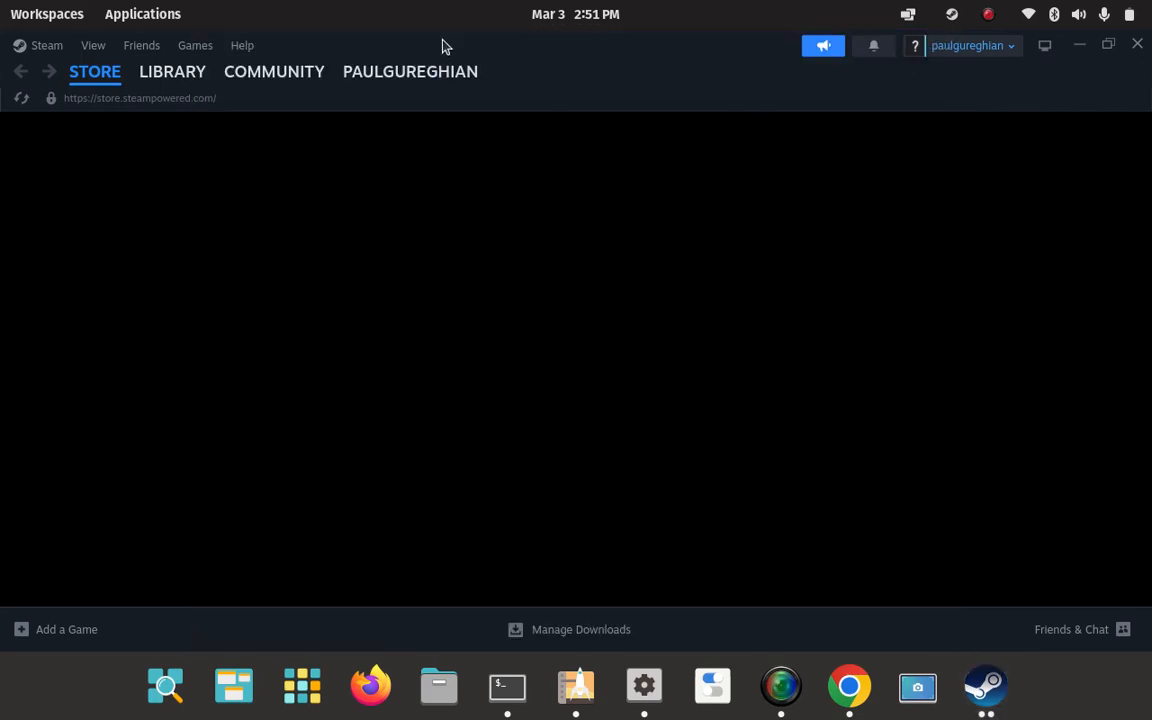
# View the Steam game library and return to the store page.
pyautogui.click(180, 82)
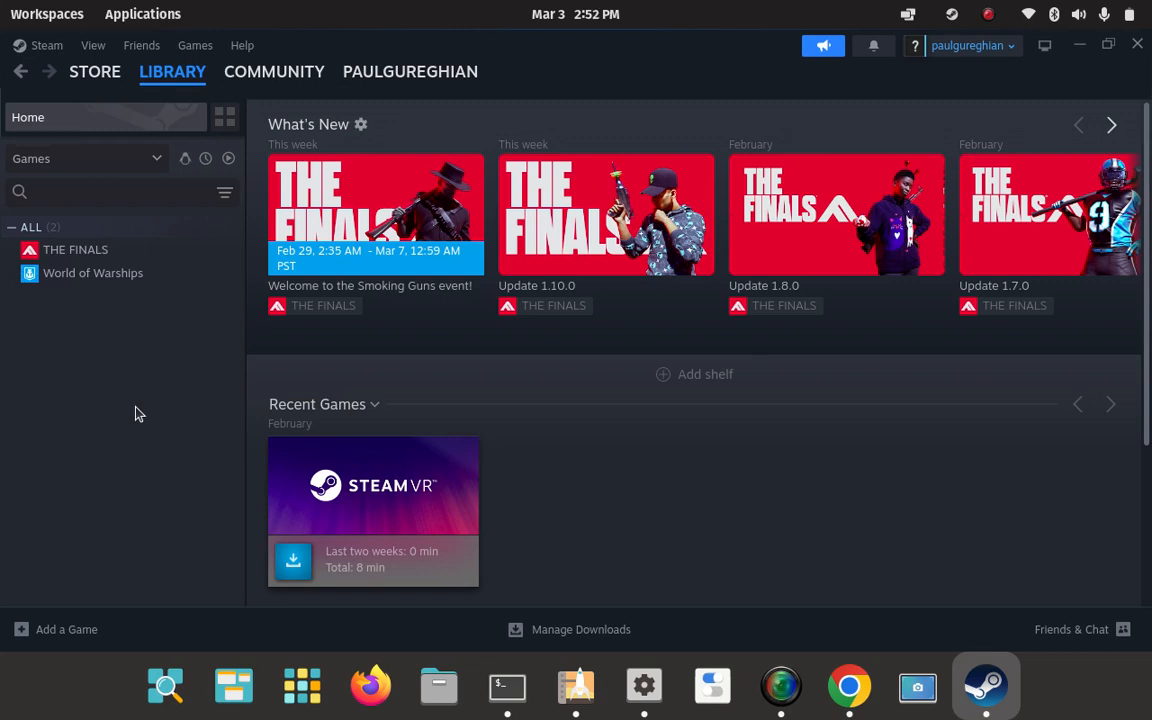
pyautogui.click(99, 74)
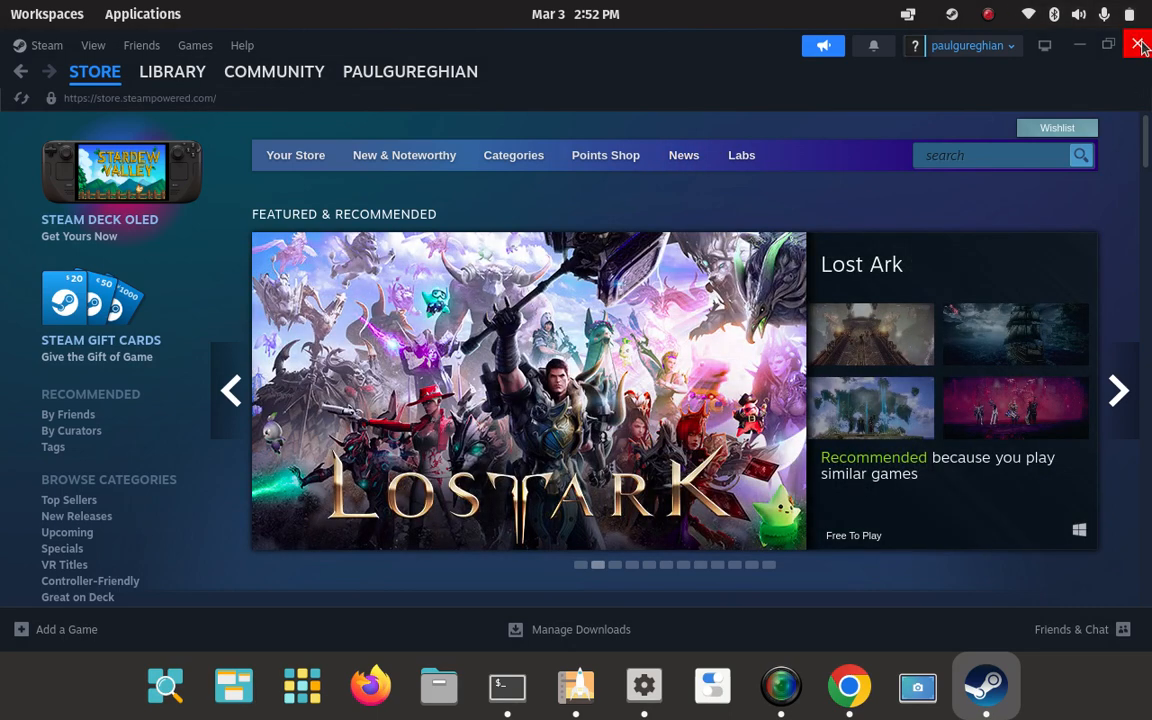
# Close the Steam window, relaunch Steam from the terminal with the steam command, and minimize its window.
pyautogui.click(1138, 45)
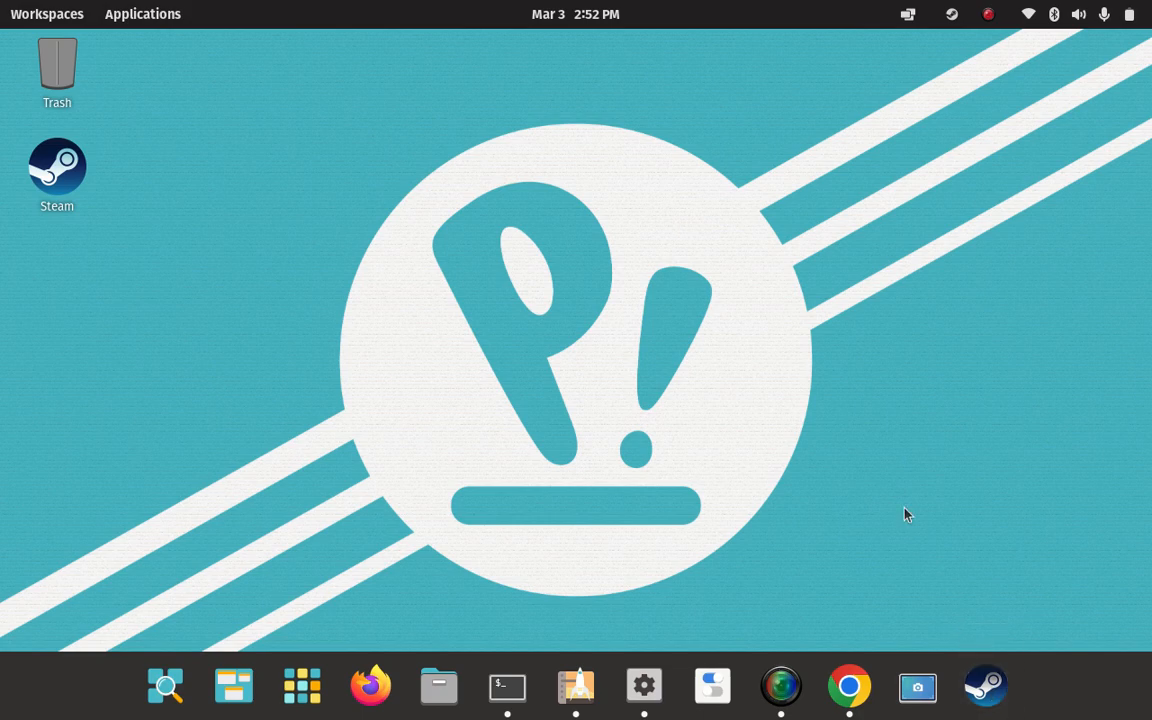
pyautogui.click(507, 687)
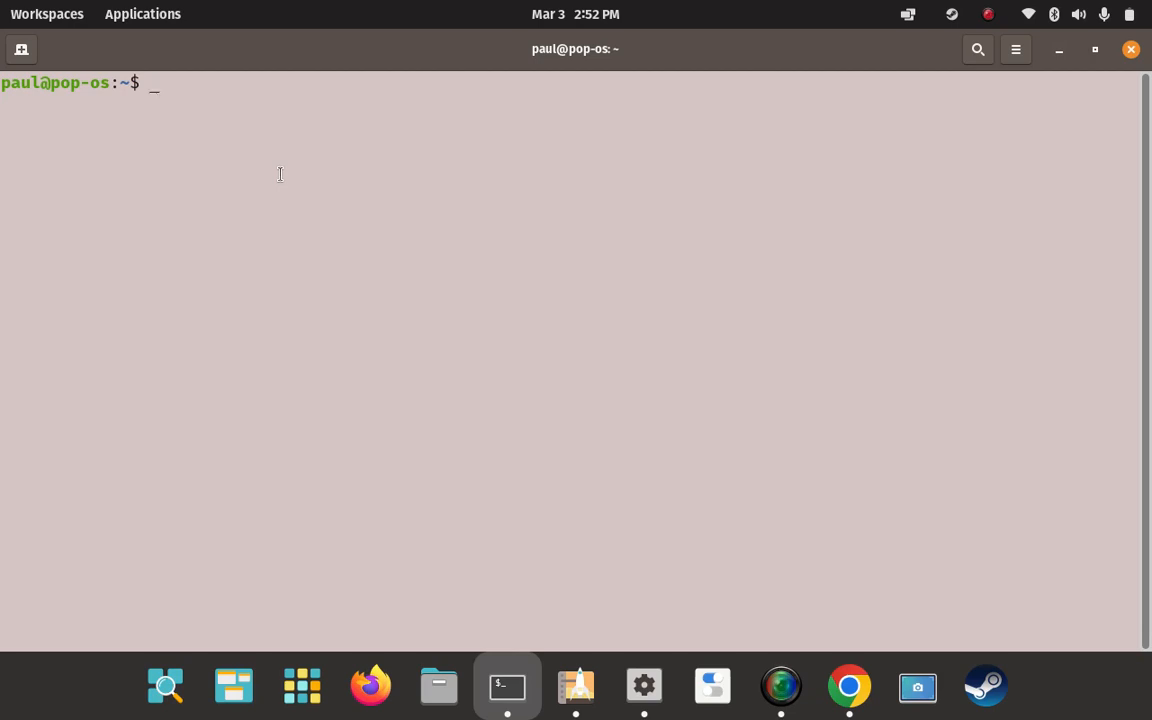
pyautogui.write('steam')
pyautogui.press('Return')
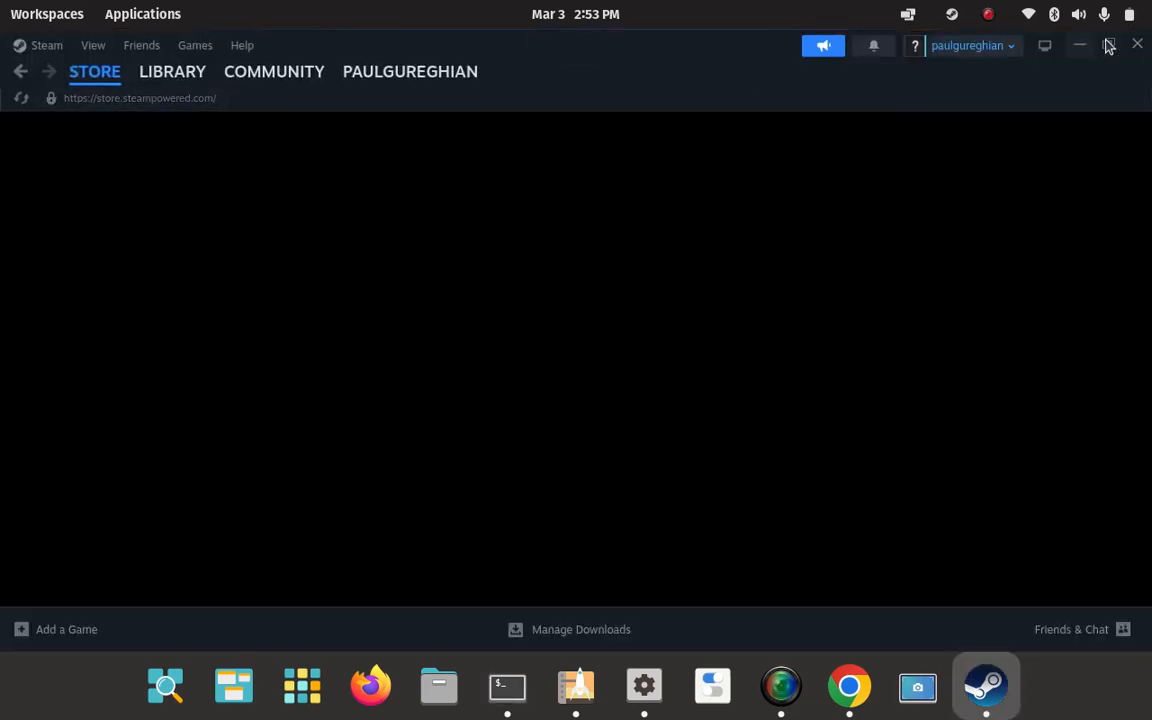
pyautogui.click(1137, 44)
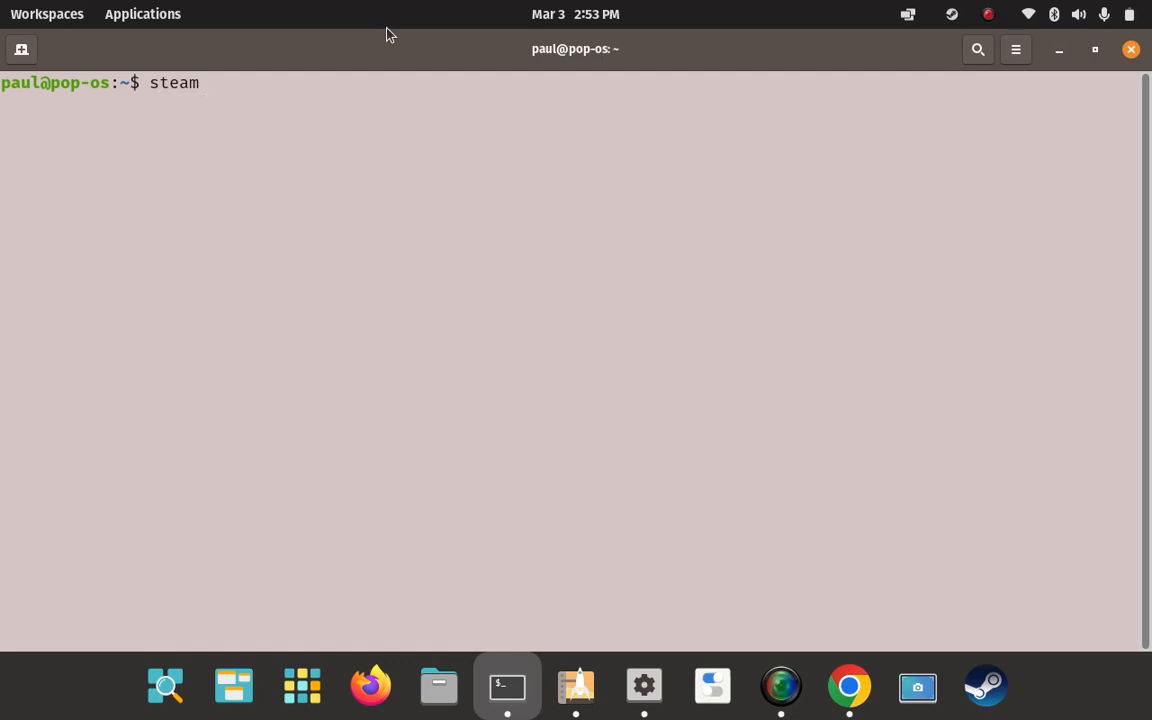
pyautogui.press('Return')
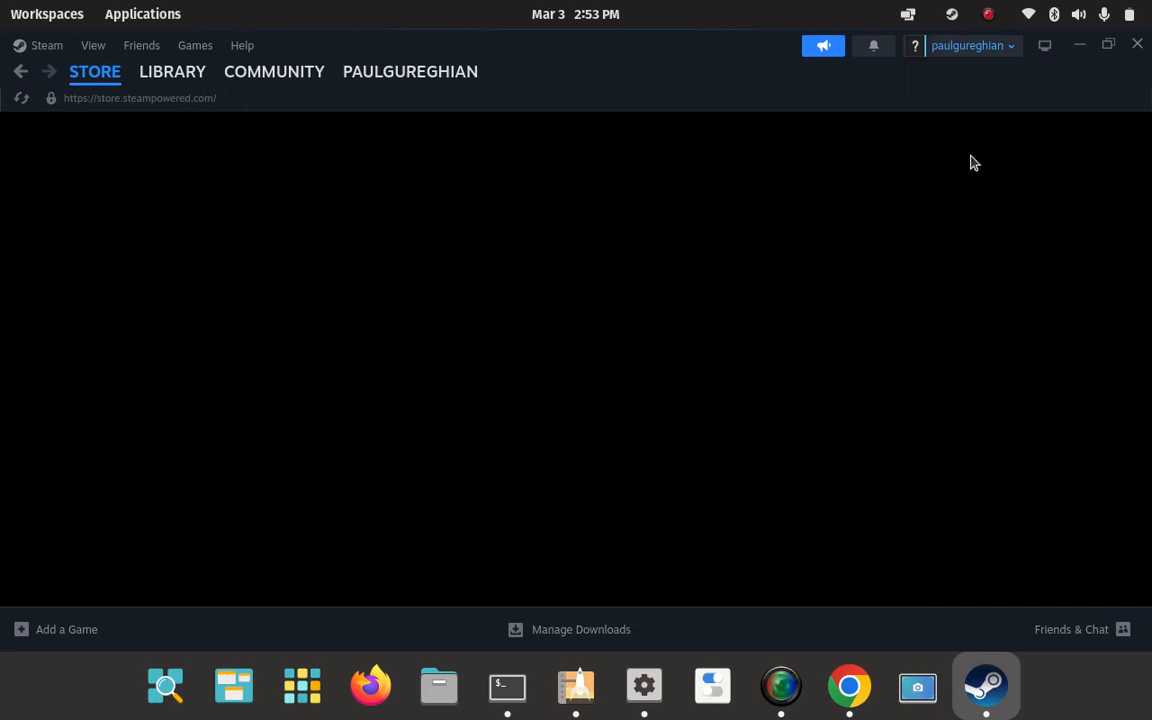
pyautogui.click(1081, 47)
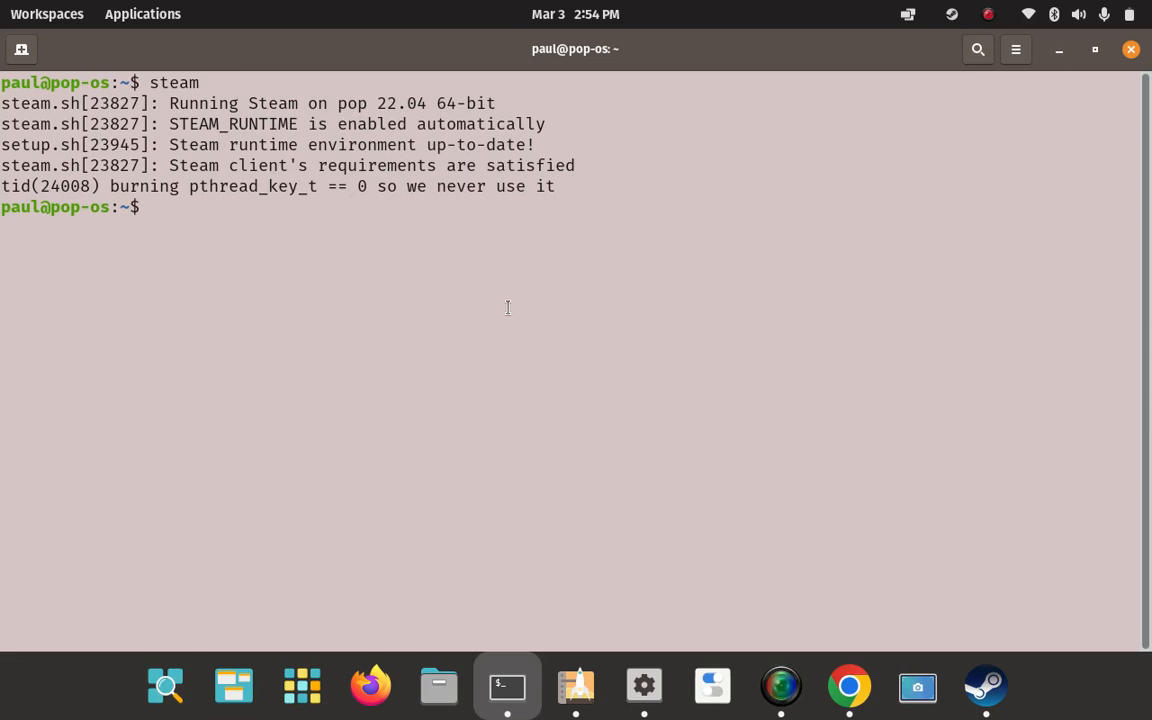
# Clear the terminal and run neofetch from the command history to display the system information.
pyautogui.write('clear')
pyautogui.press('Return')
pyautogui.press('Up')
pyautogui.press('Up')
pyautogui.press('Up')
pyautogui.press('Up')
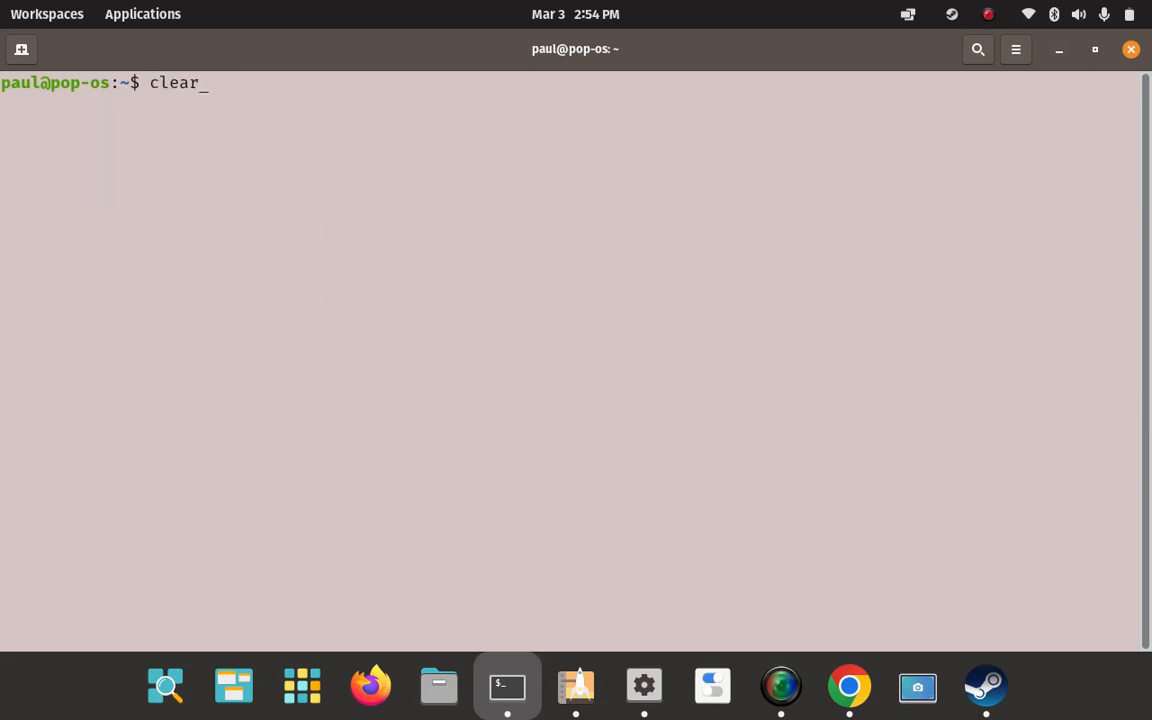
pyautogui.press('Up')
pyautogui.press('Up')
pyautogui.press('Up')
pyautogui.press('Up')
pyautogui.press('Up')
pyautogui.press('Down')
pyautogui.press('Return')
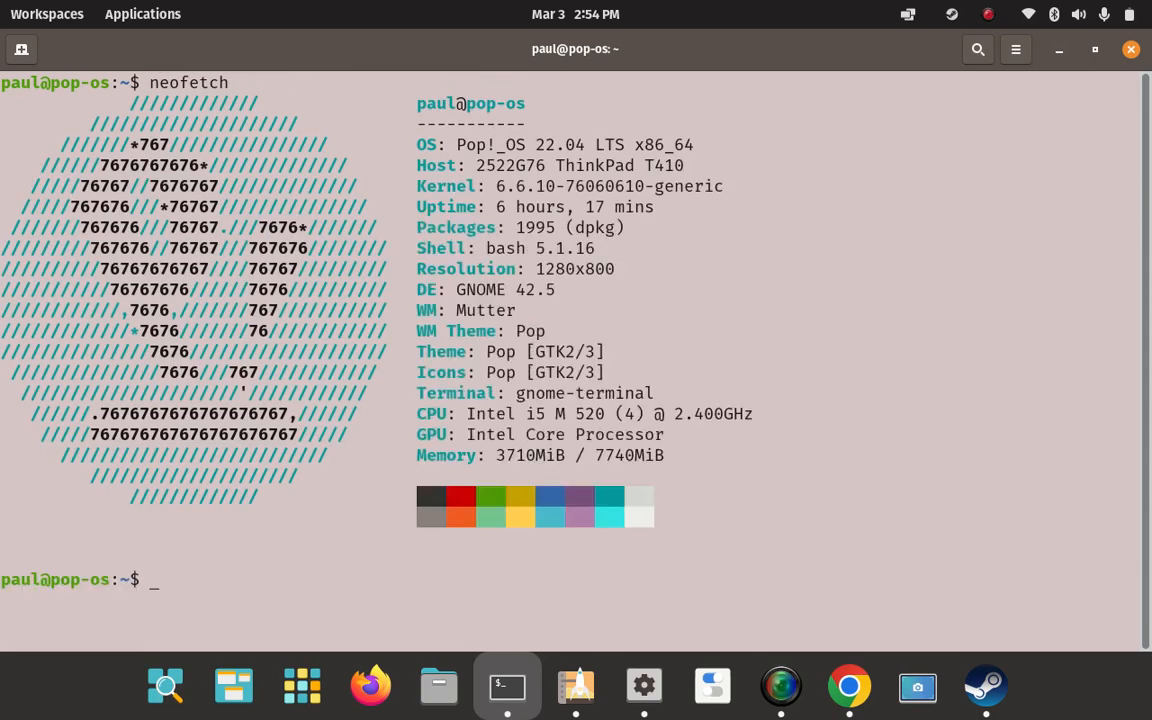